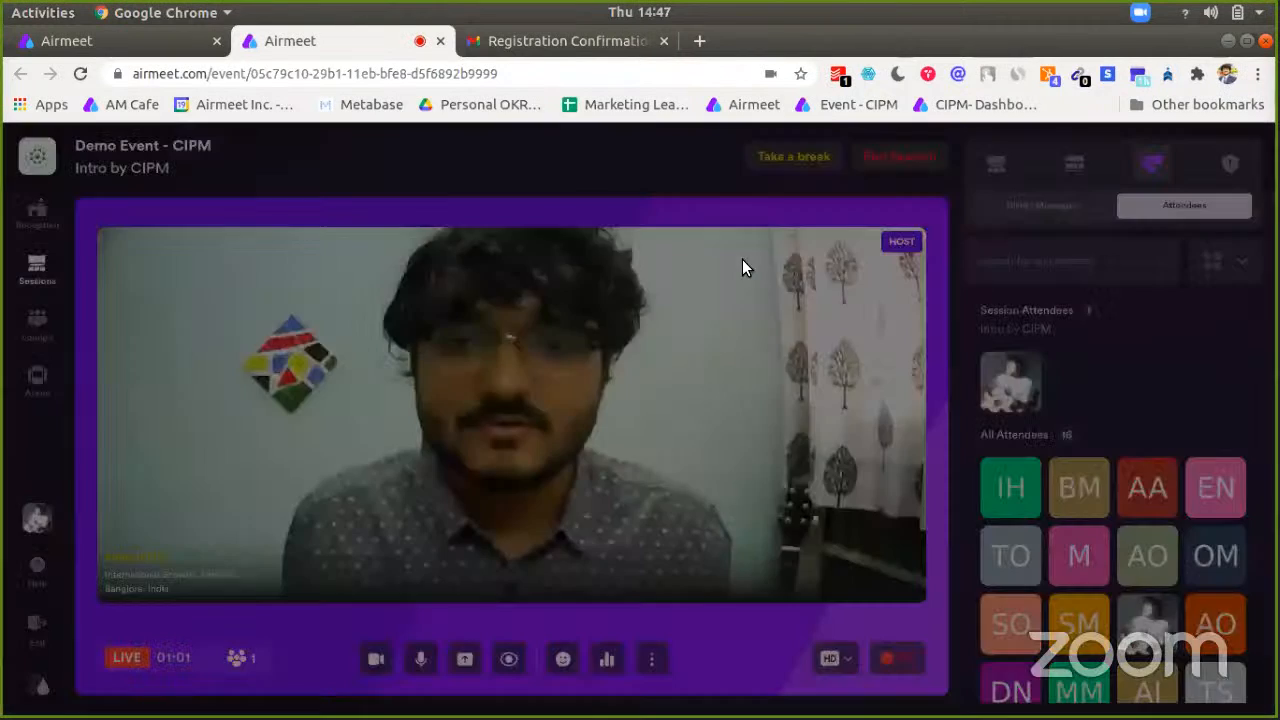
Step: Confirm taking a break so 'Intro by CIPM' pauses and the host returns to backstage
{"action": "left_click", "coordinate": [742, 260]}
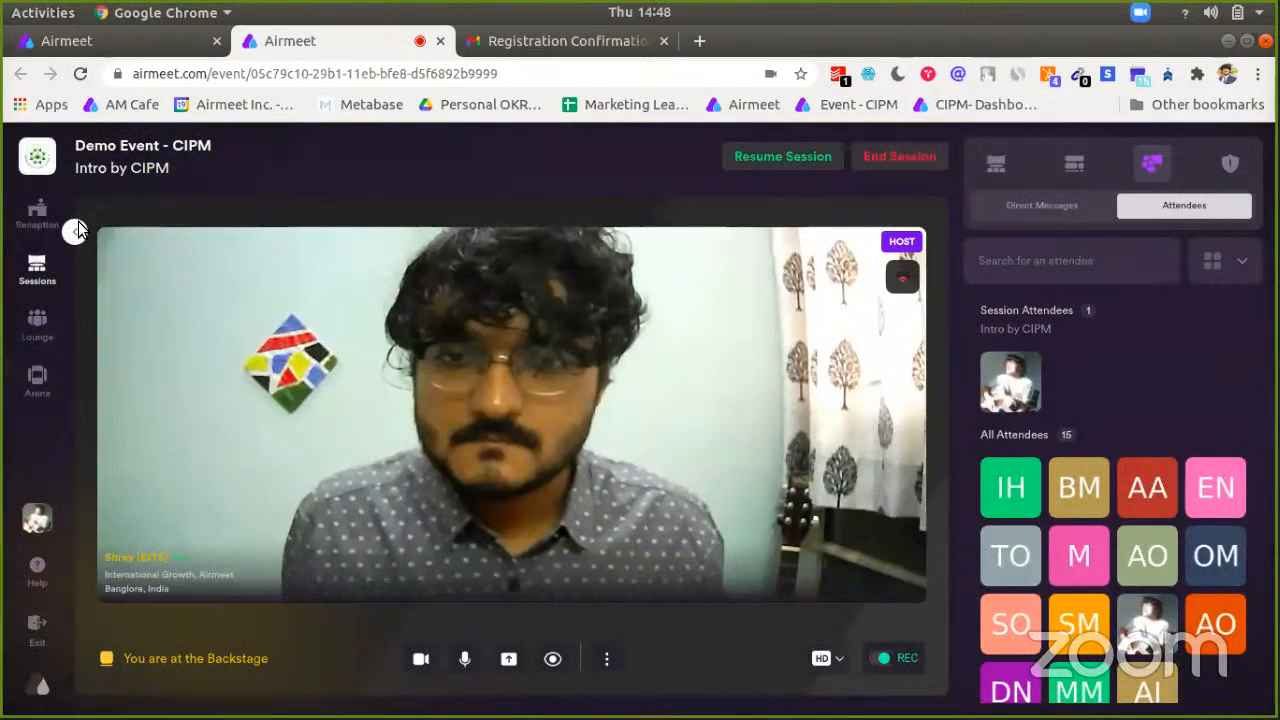
Step: Open the Sessions schedule, browse All Sessions, and switch to the 25 Nov date
{"action": "left_click", "coordinate": [78, 231]}
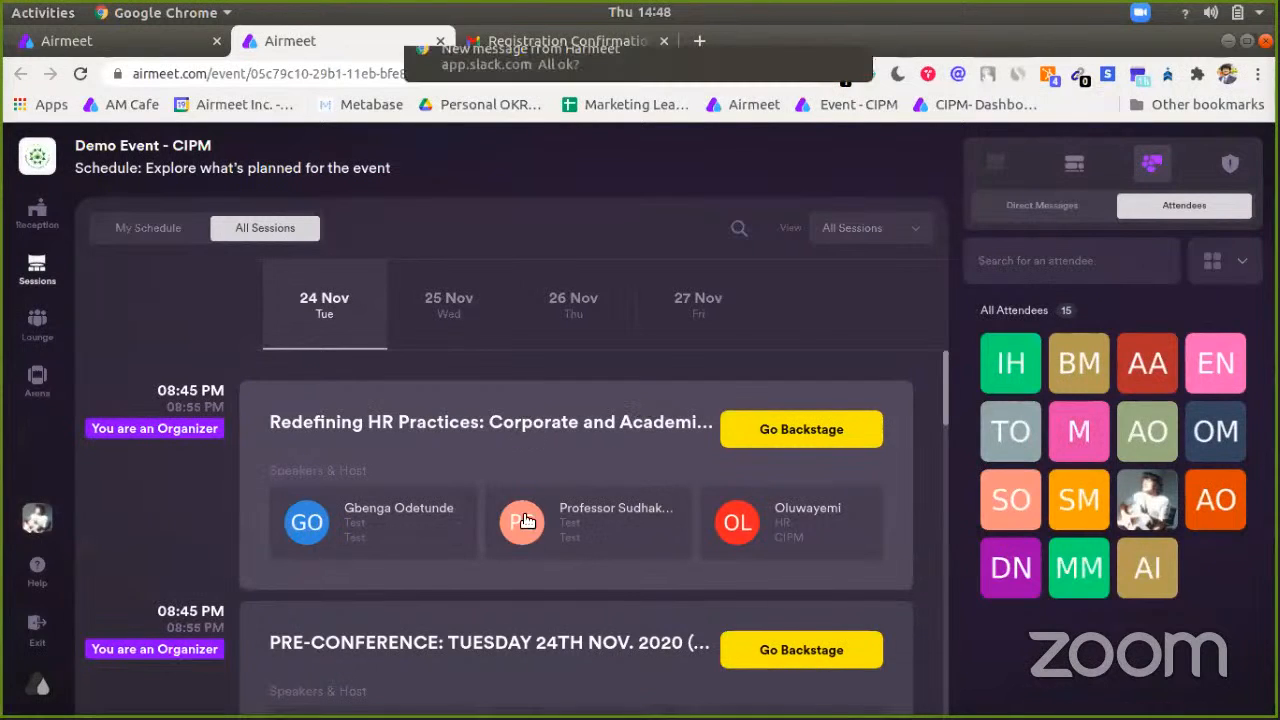
{"action": "scroll", "coordinate": [530, 600], "scroll_direction": "down", "scroll_amount": 1}
{"action": "scroll", "coordinate": [530, 650], "scroll_direction": "down", "scroll_amount": 1}
{"action": "scroll", "coordinate": [788, 383], "scroll_direction": "down", "scroll_amount": 4}
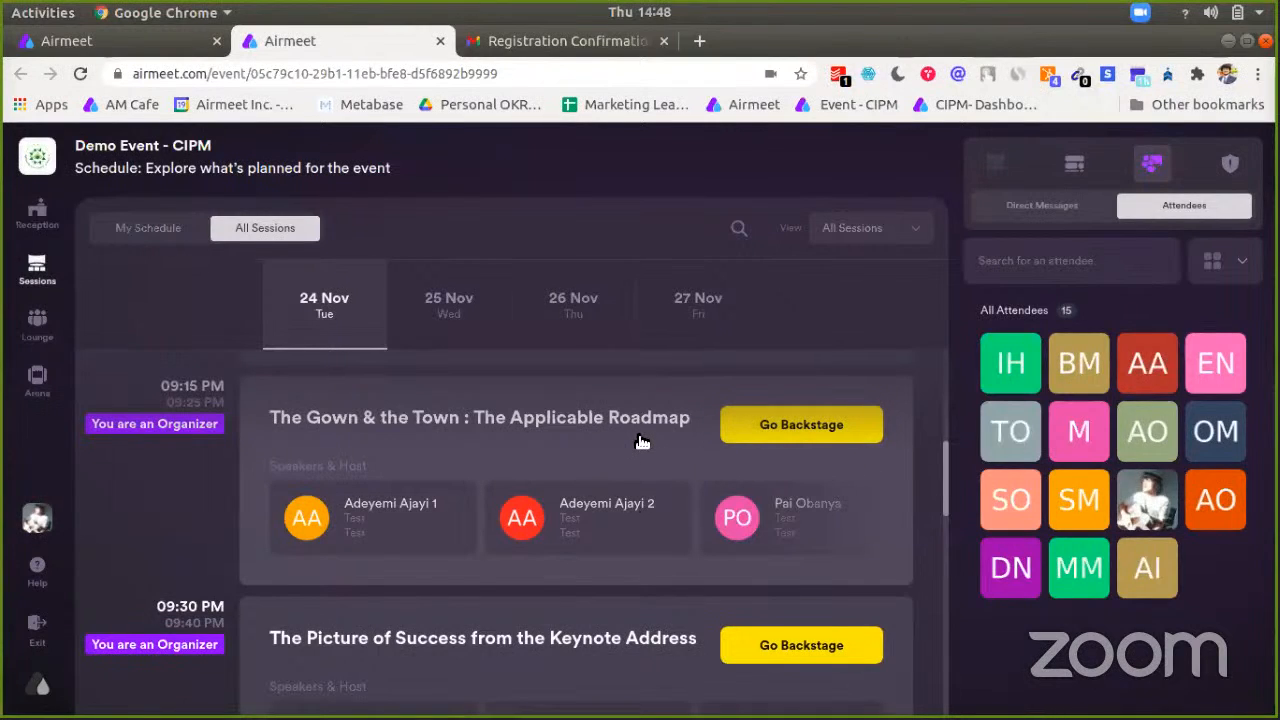
{"action": "scroll", "coordinate": [642, 442], "scroll_direction": "up", "scroll_amount": 5}
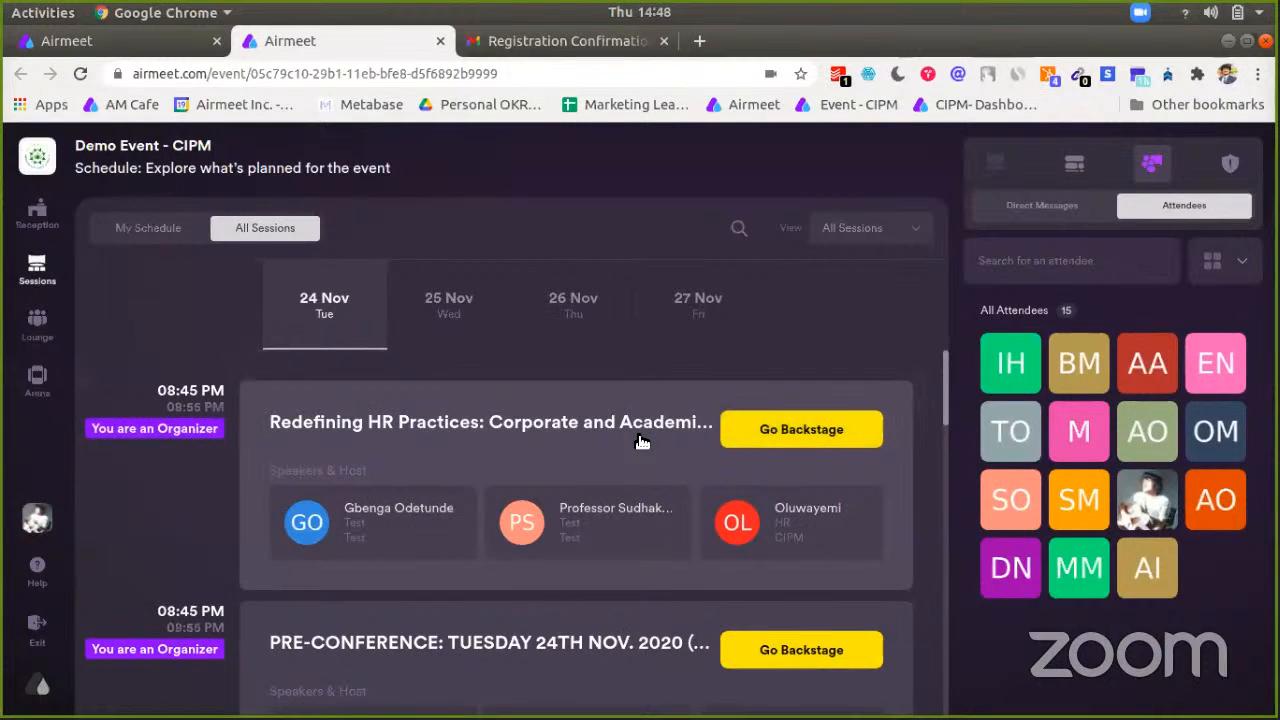
{"action": "left_click", "coordinate": [463, 297]}
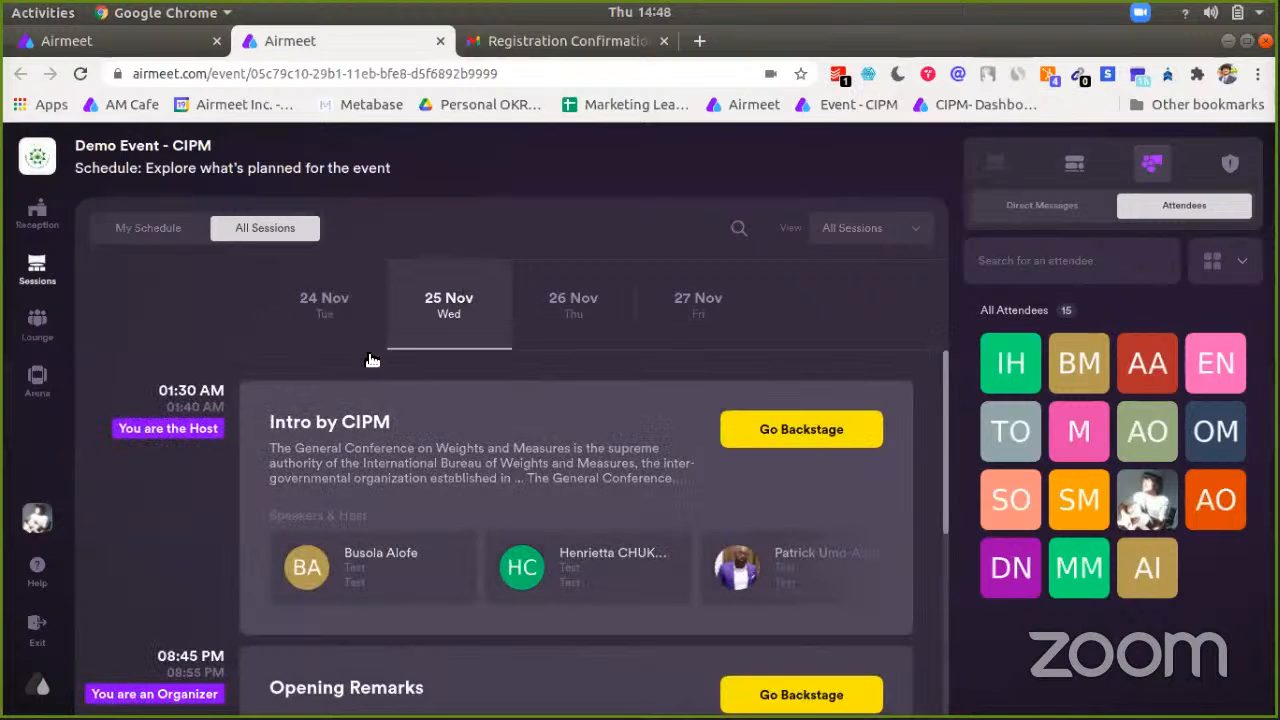
{"action": "scroll", "coordinate": [173, 433], "scroll_direction": "down", "scroll_amount": 3}
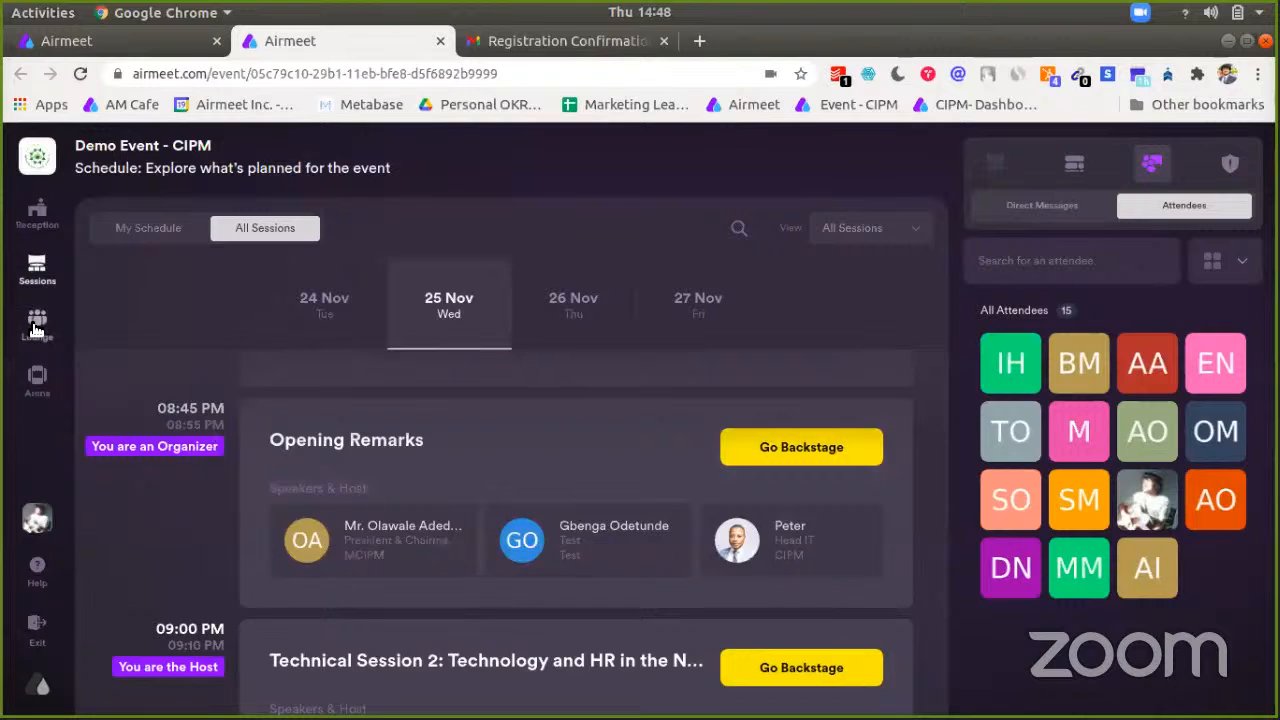
Step: Open the Lounge and browse its tables, including Airmeet Help desk and Speaker Table
{"action": "left_click", "coordinate": [36, 322]}
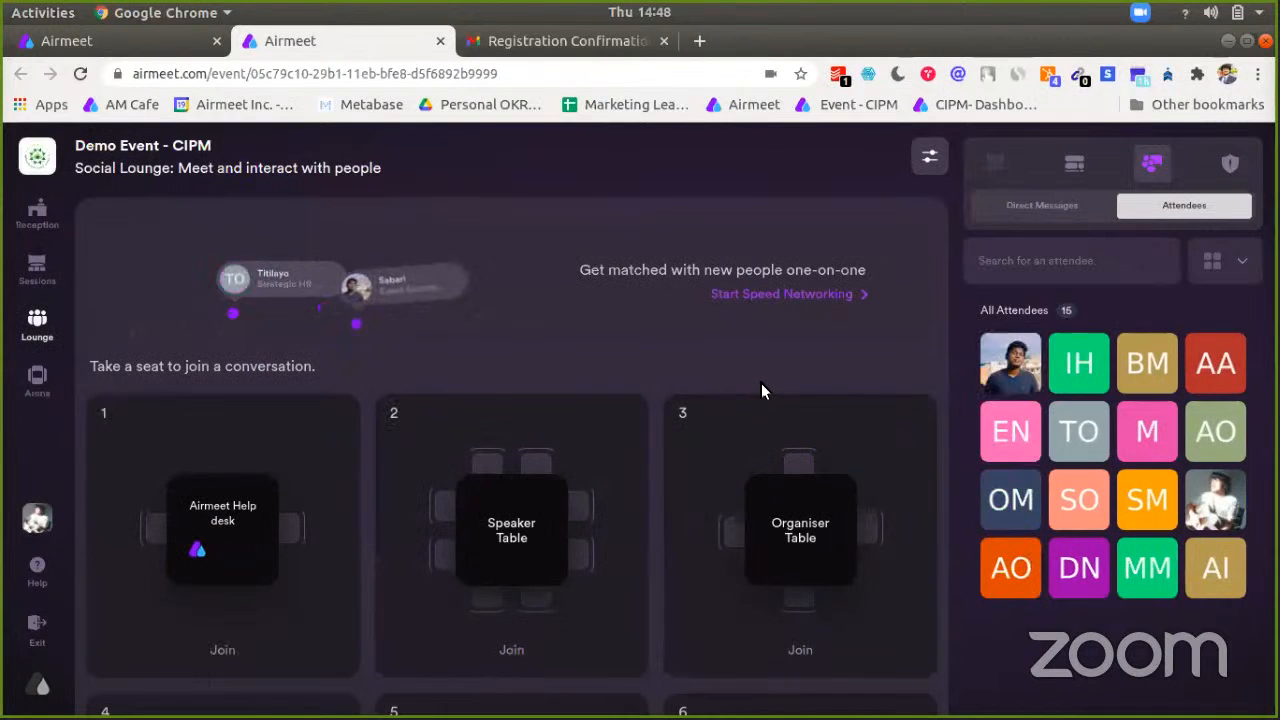
{"action": "scroll", "coordinate": [540, 545], "scroll_direction": "down", "scroll_amount": 3}
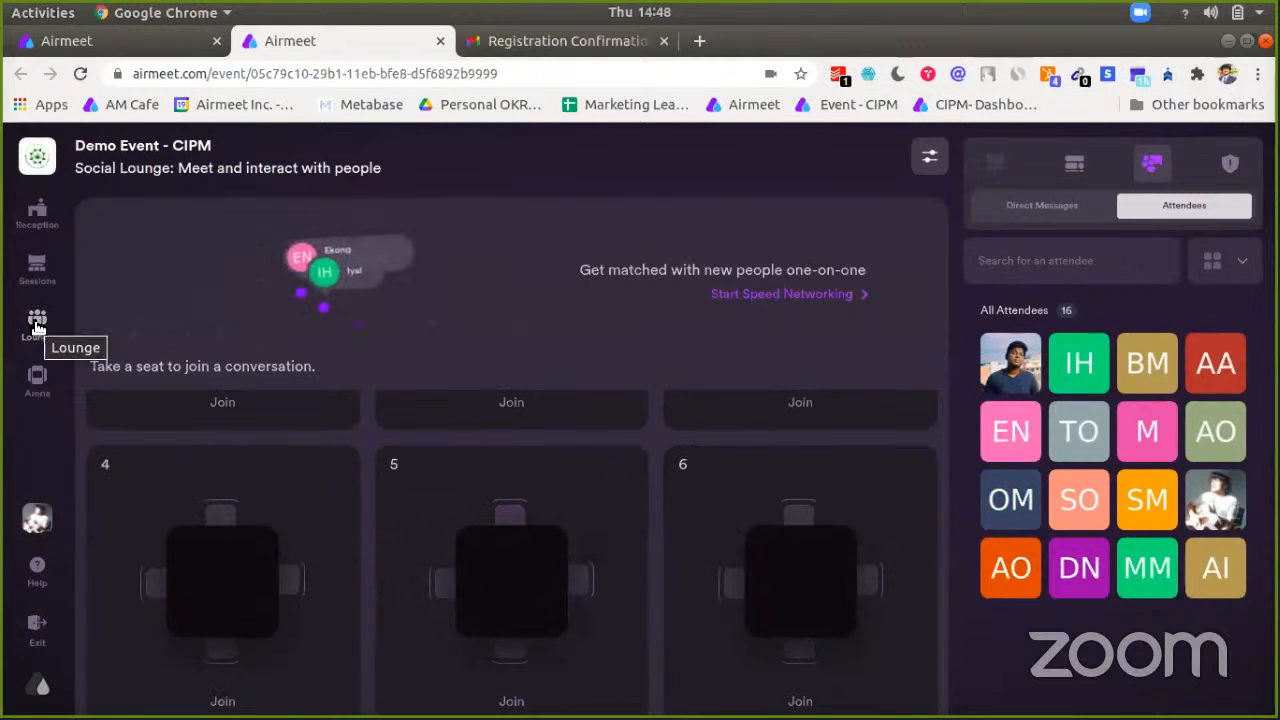
{"action": "scroll", "coordinate": [509, 528], "scroll_direction": "up", "scroll_amount": 3}
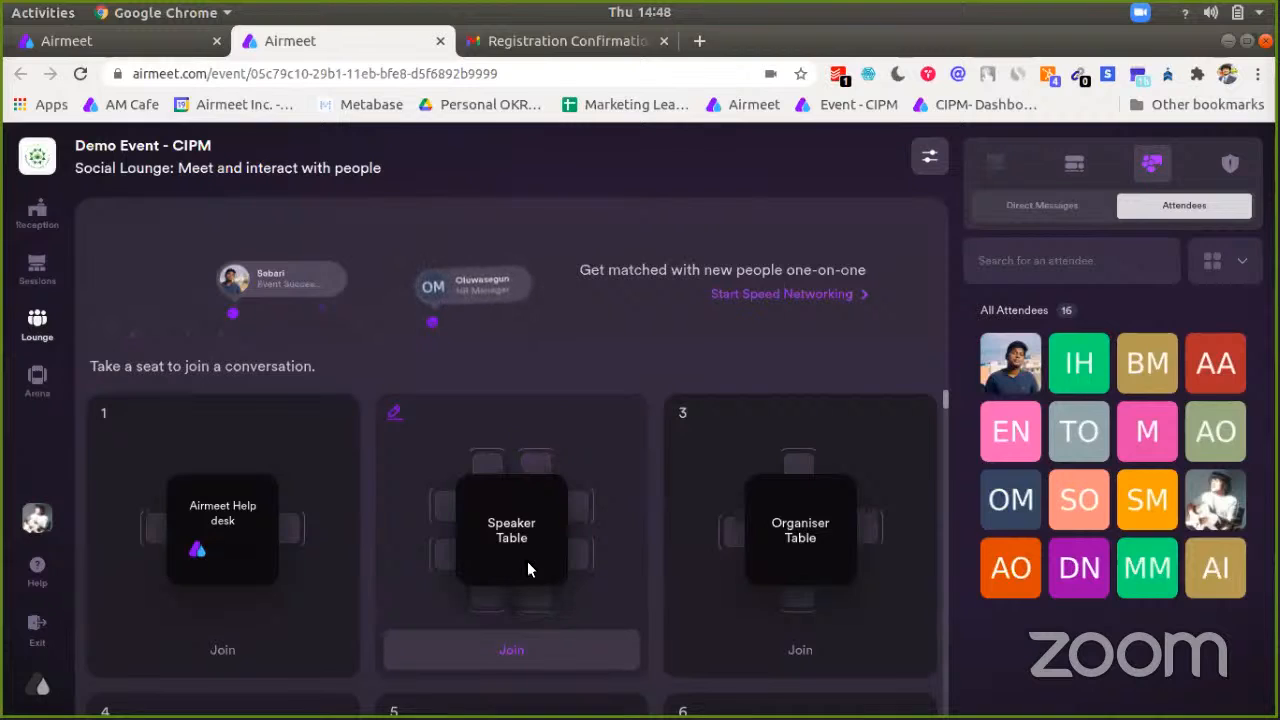
Step: Take an empty seat at the Speaker Table and turn on the camera in its call
{"action": "left_click", "coordinate": [524, 463]}
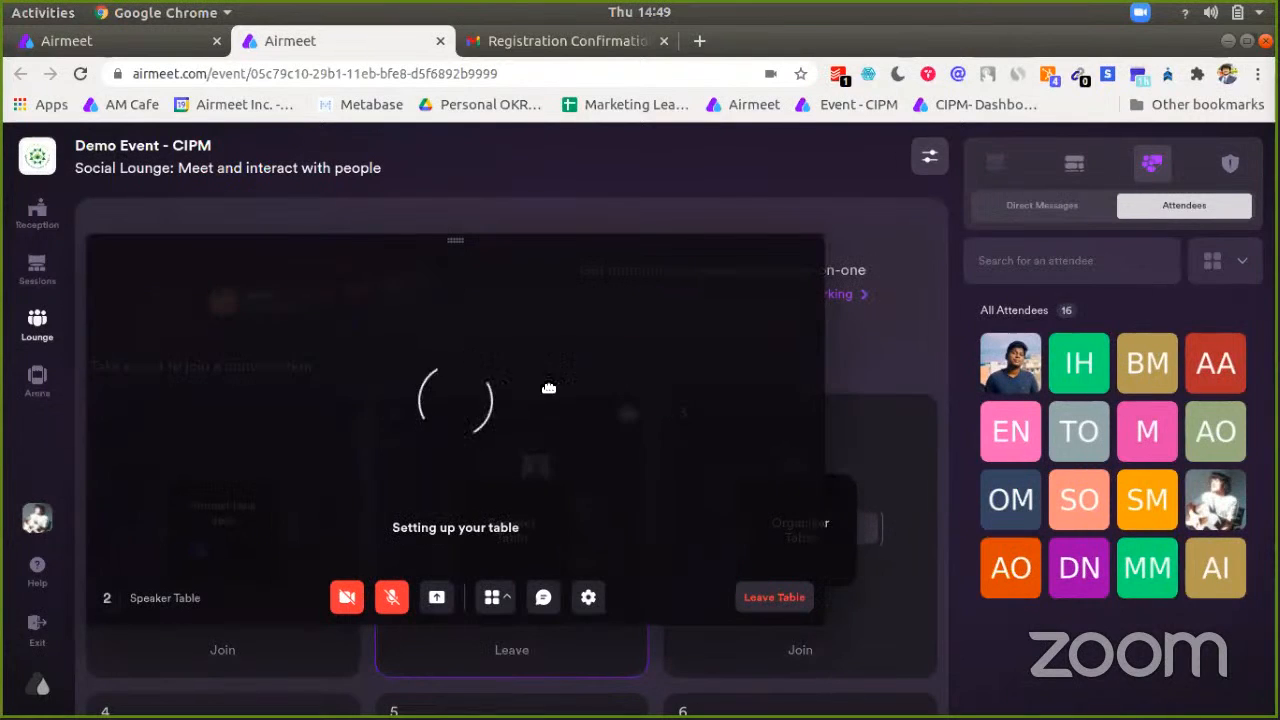
{"action": "left_click_drag", "start_coordinate": [497, 412], "coordinate": [613, 406]}
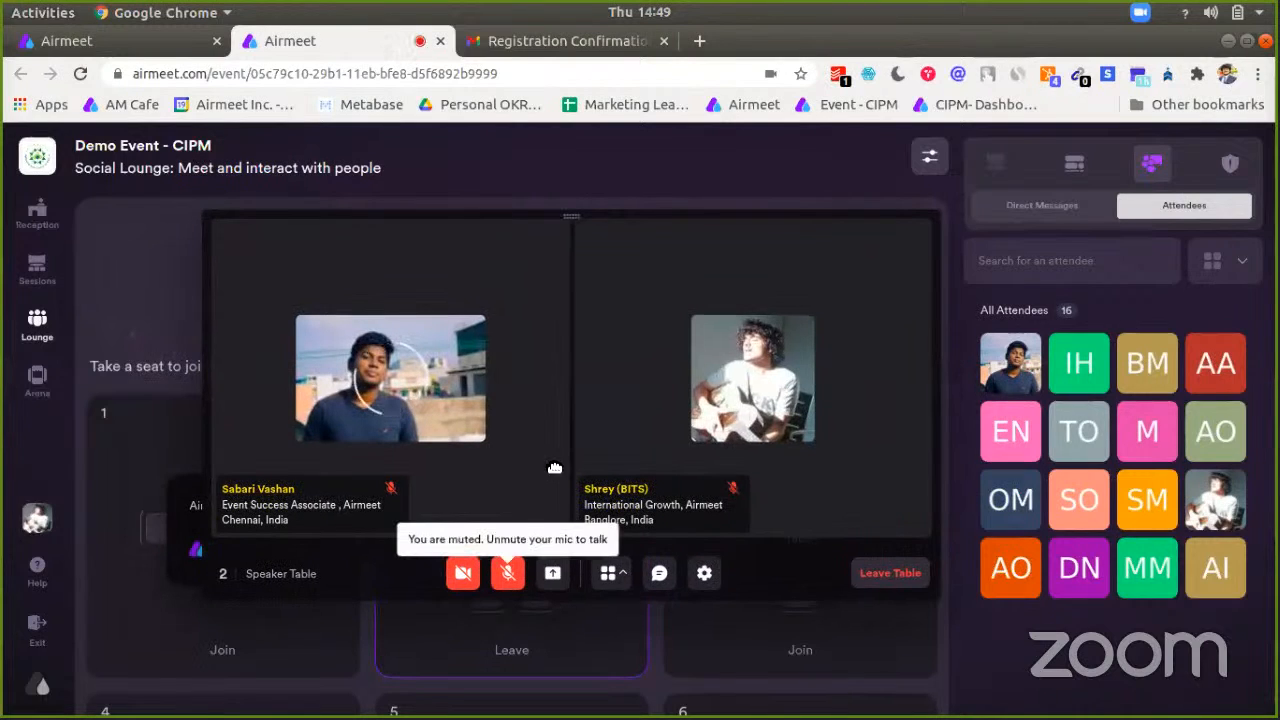
{"action": "left_click", "coordinate": [466, 584]}
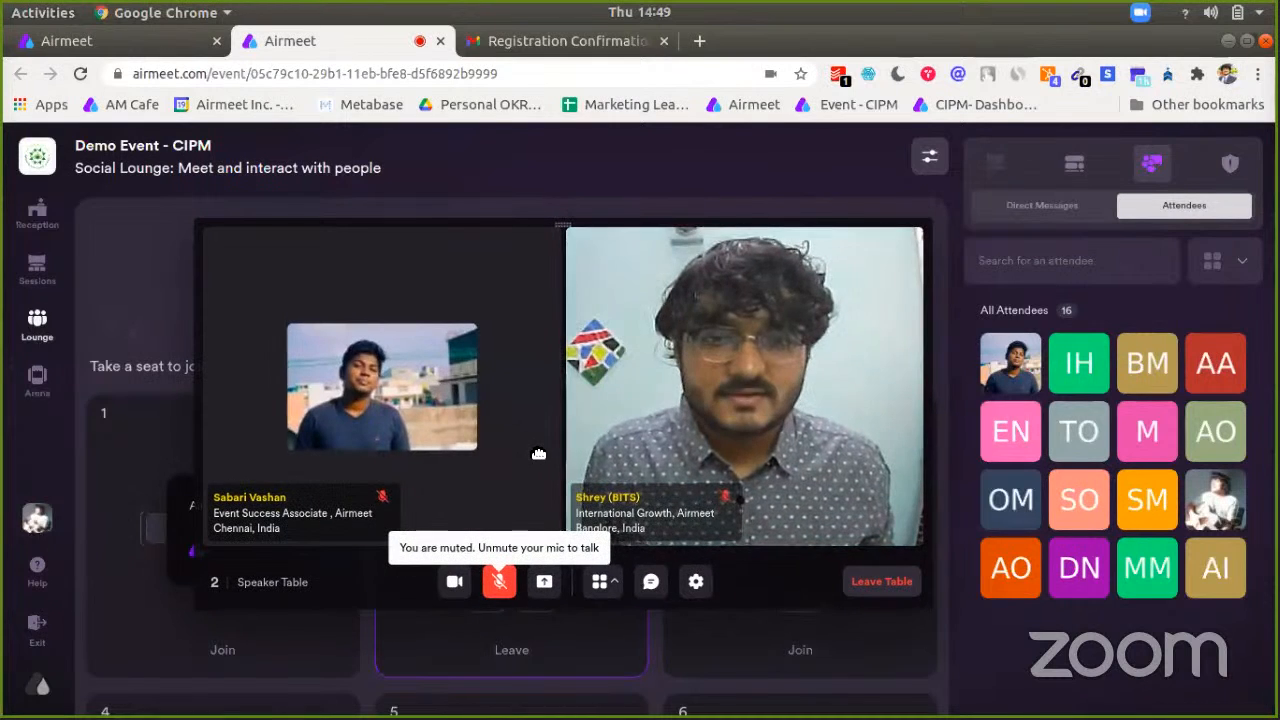
Step: Reposition the floating video-call window and shrink it toward the upper left
{"action": "left_click_drag", "start_coordinate": [530, 429], "coordinate": [897, 330]}
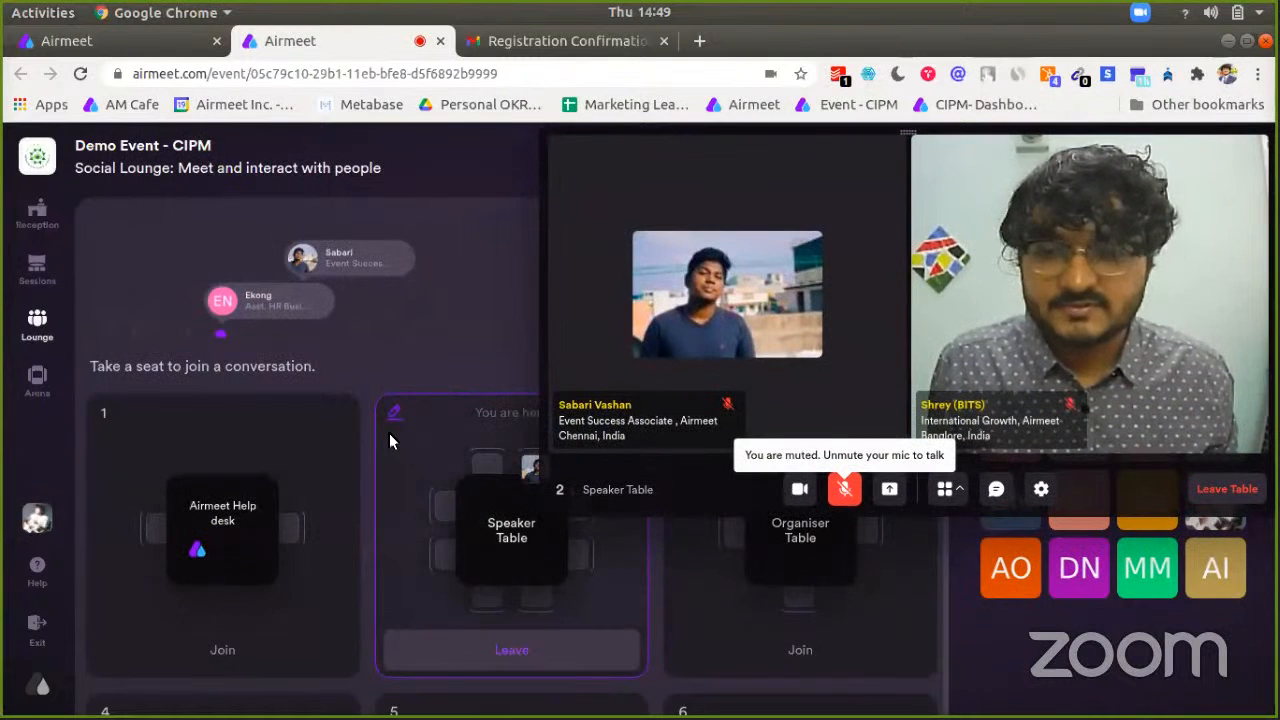
{"action": "scroll", "coordinate": [517, 531], "scroll_direction": "down", "scroll_amount": 3}
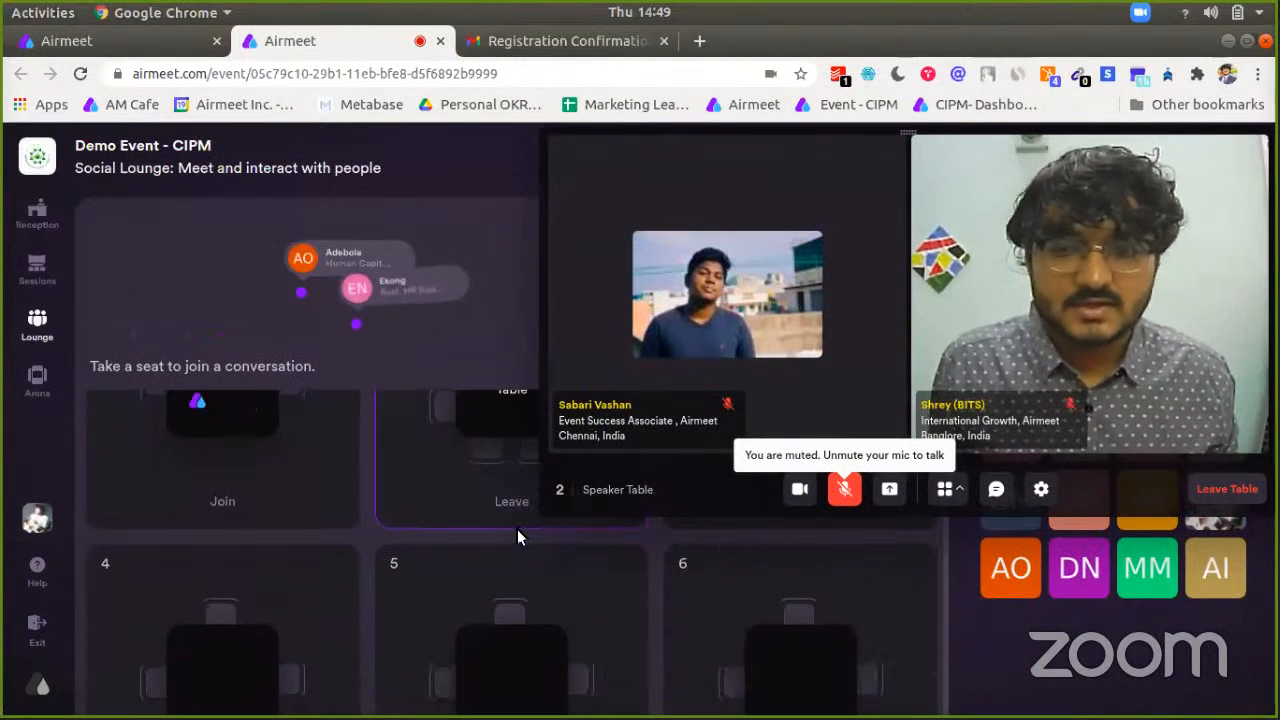
{"action": "scroll", "coordinate": [513, 538], "scroll_direction": "up", "scroll_amount": 3}
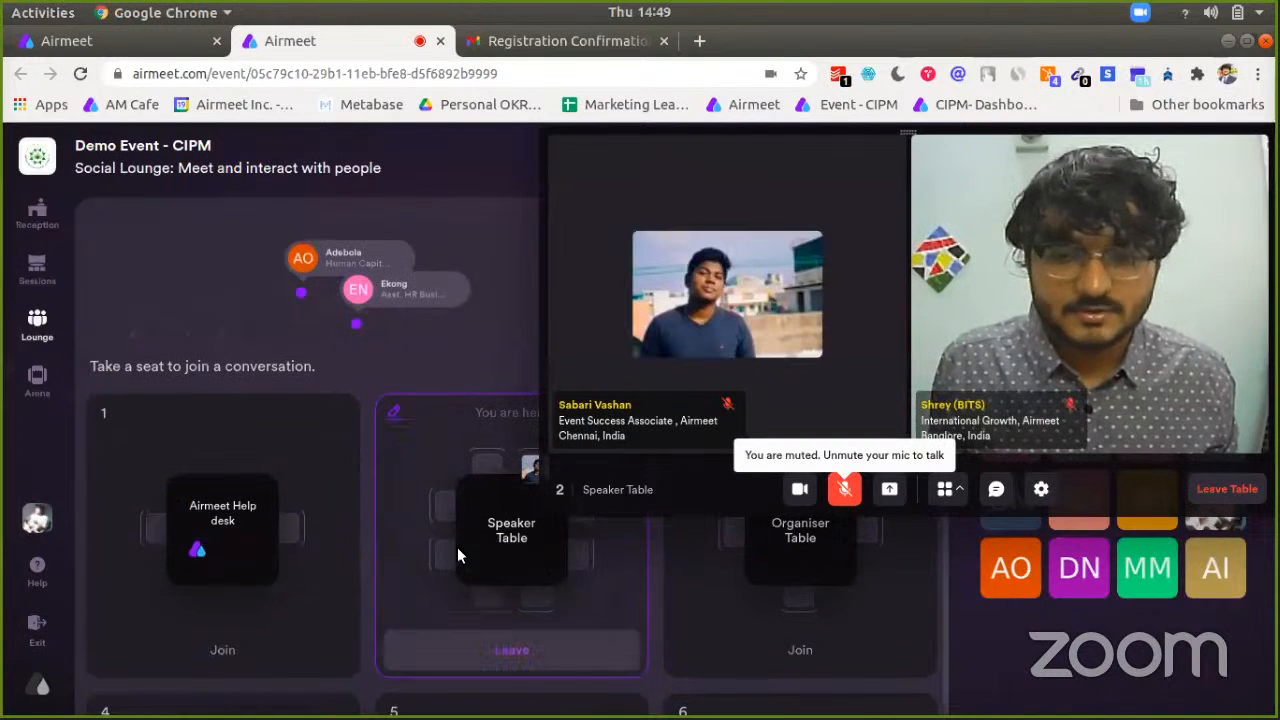
{"action": "left_click_drag", "start_coordinate": [732, 332], "coordinate": [416, 519]}
{"action": "left_click_drag", "start_coordinate": [287, 374], "coordinate": [293, 378]}
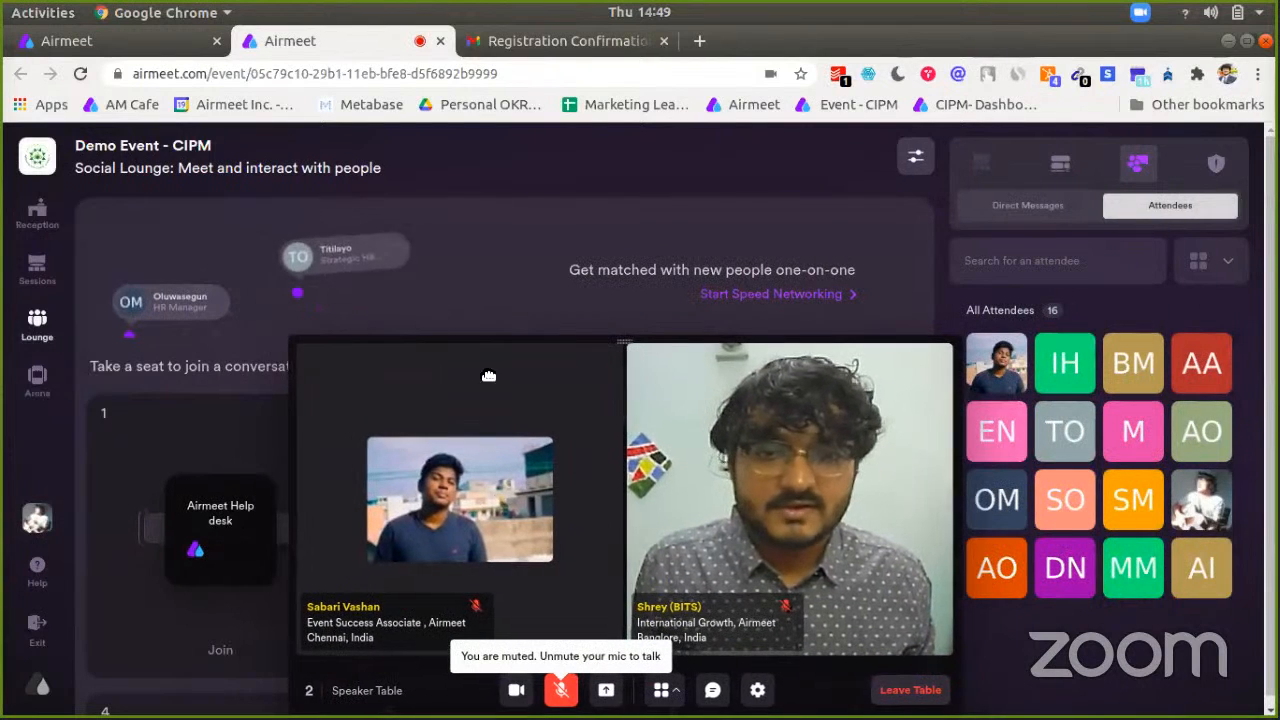
{"action": "left_click_drag", "start_coordinate": [489, 374], "coordinate": [678, 500]}
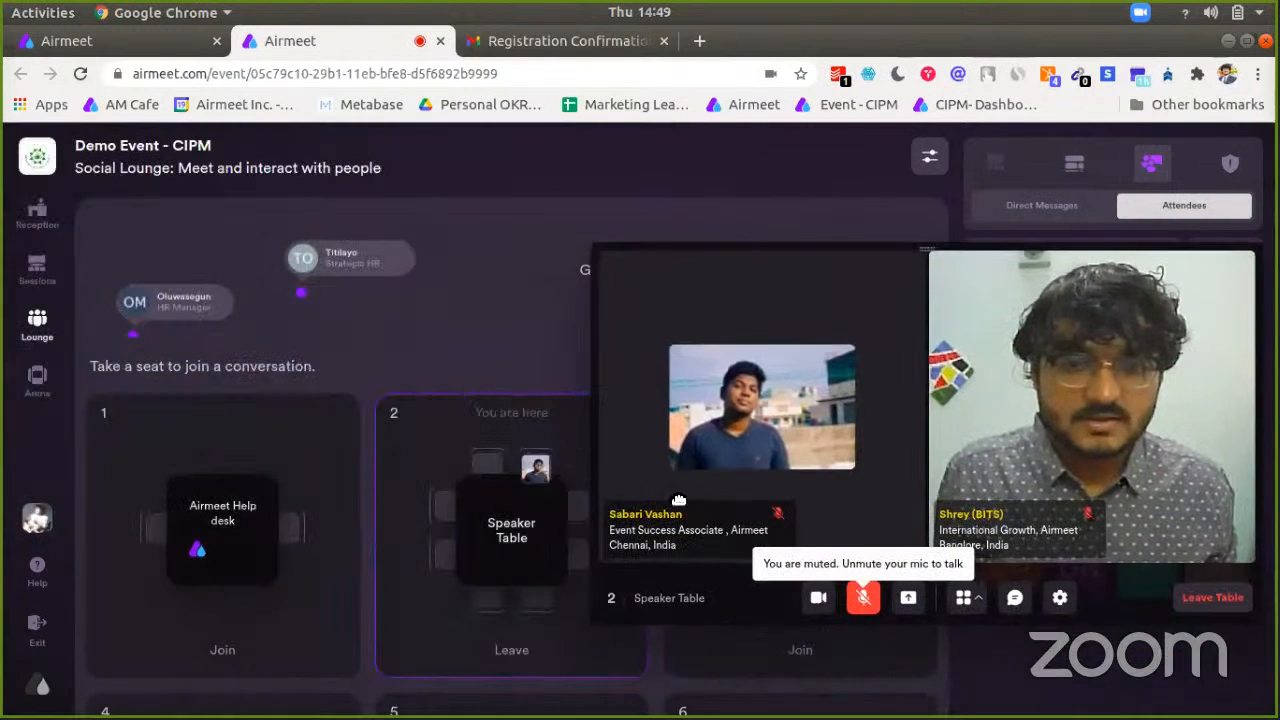
{"action": "mouse_move", "coordinate": [540, 478]}
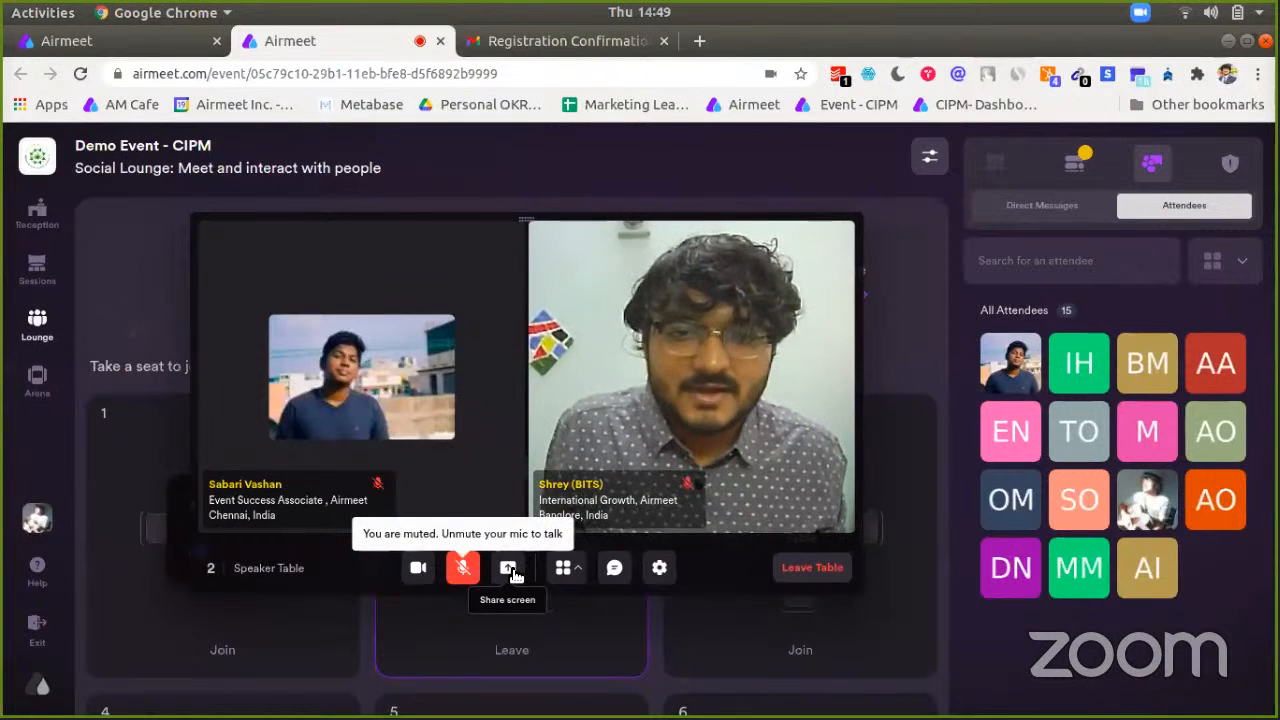
Step: Send a phone number in the Speaker Table chat and close the chat popup
{"action": "left_click", "coordinate": [617, 570]}
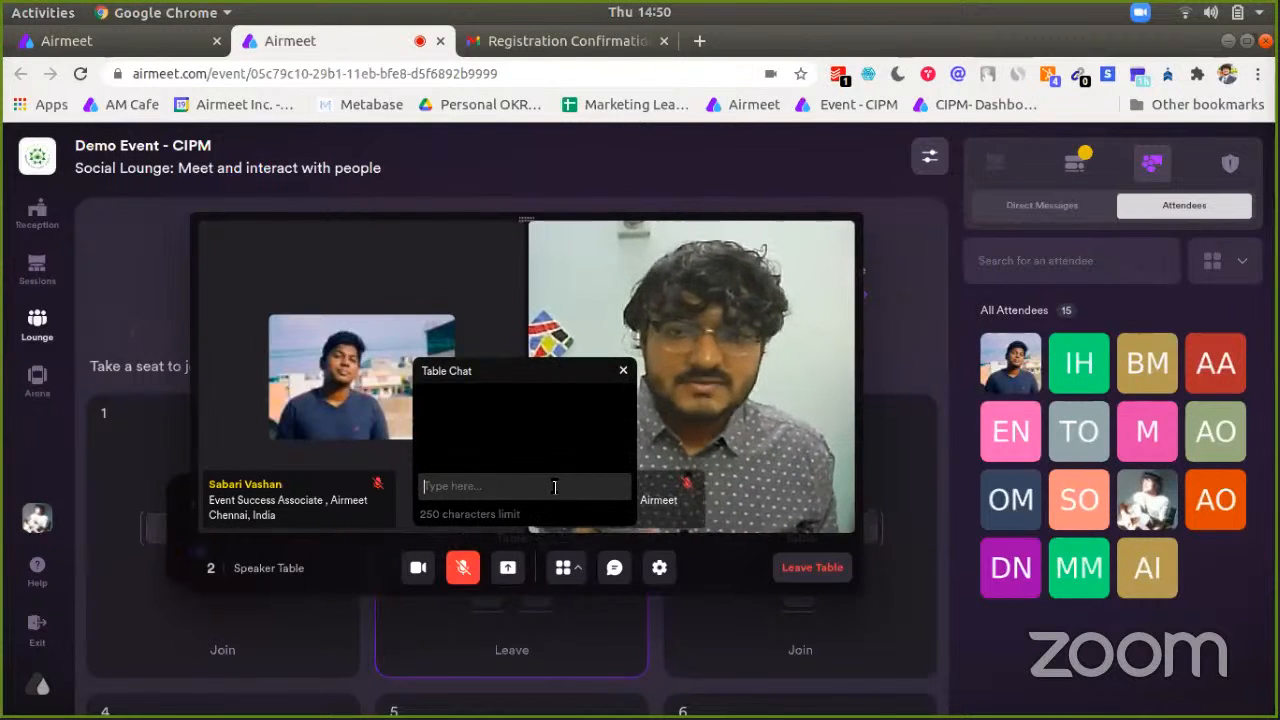
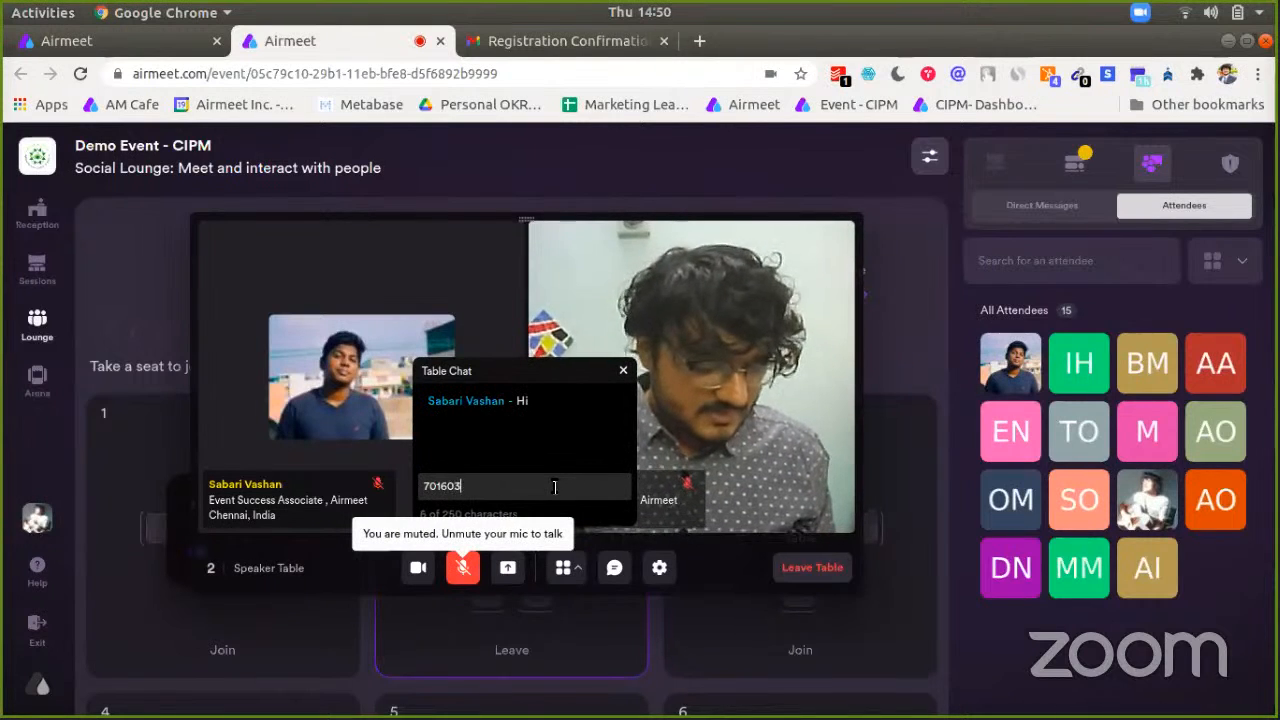
{"action": "key", "text": "Return"}
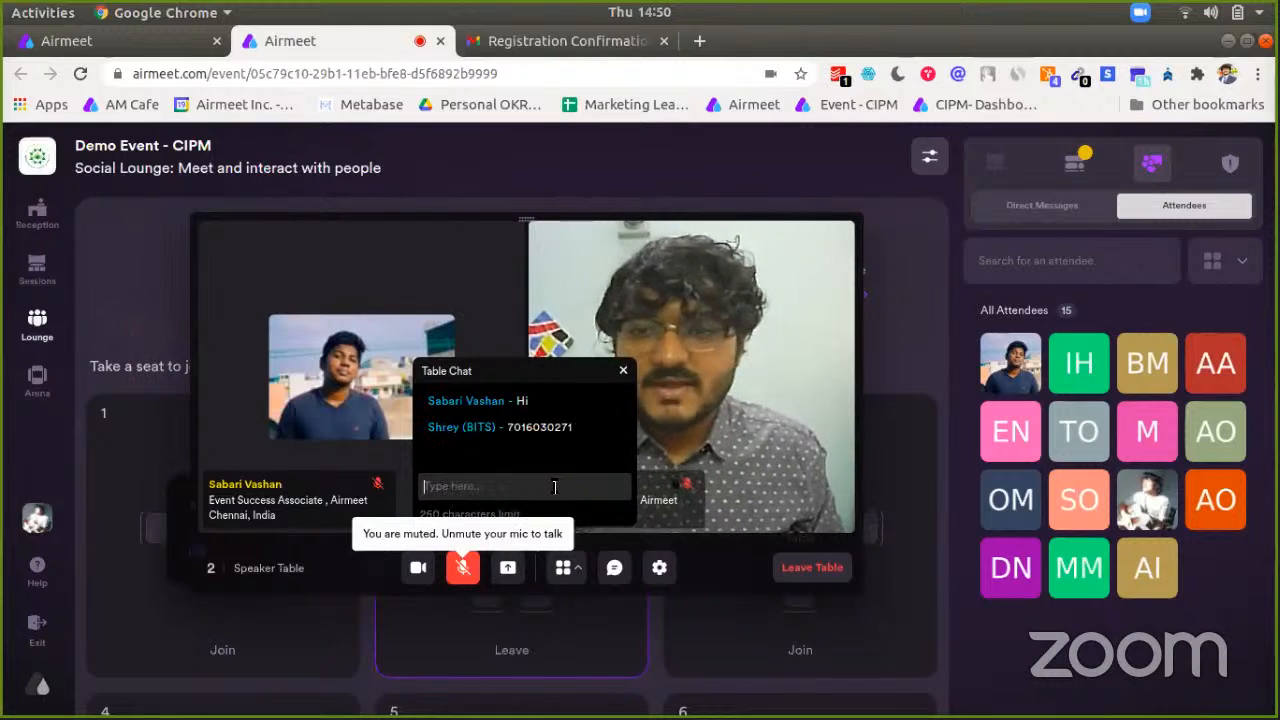
{"action": "left_click", "coordinate": [624, 372]}
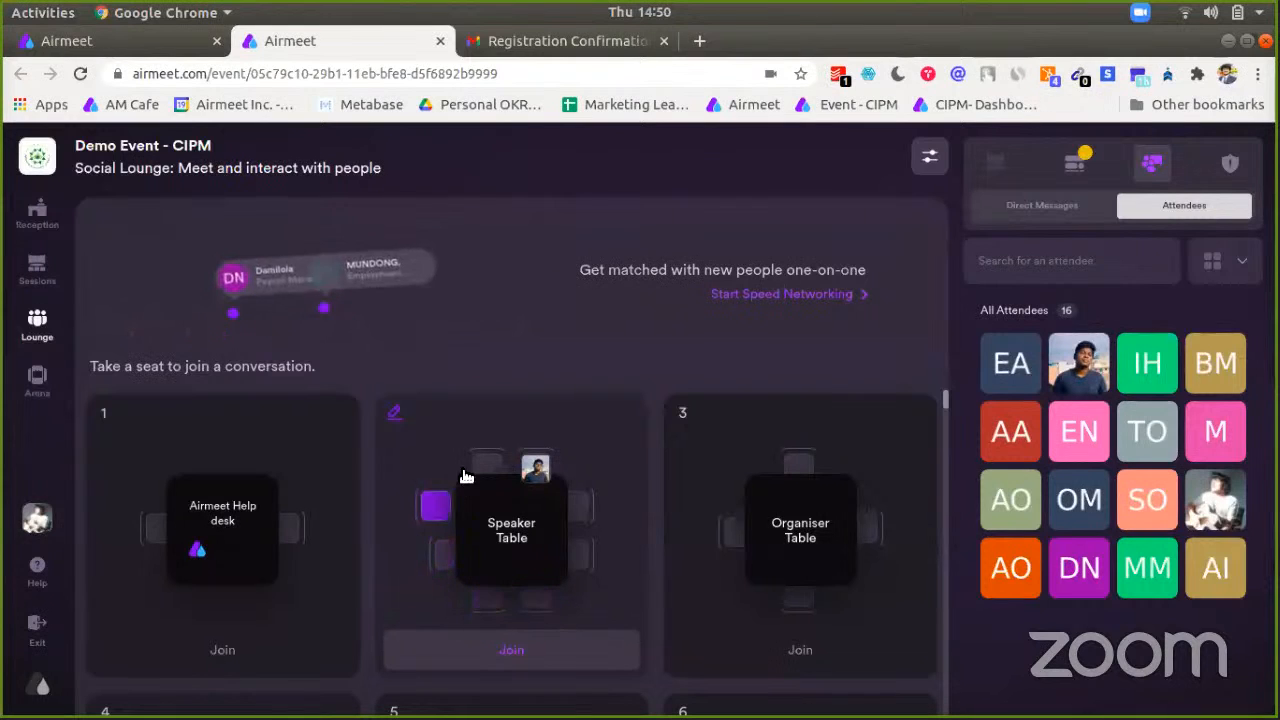
{"action": "scroll", "coordinate": [565, 570], "scroll_direction": "down", "scroll_amount": 2}
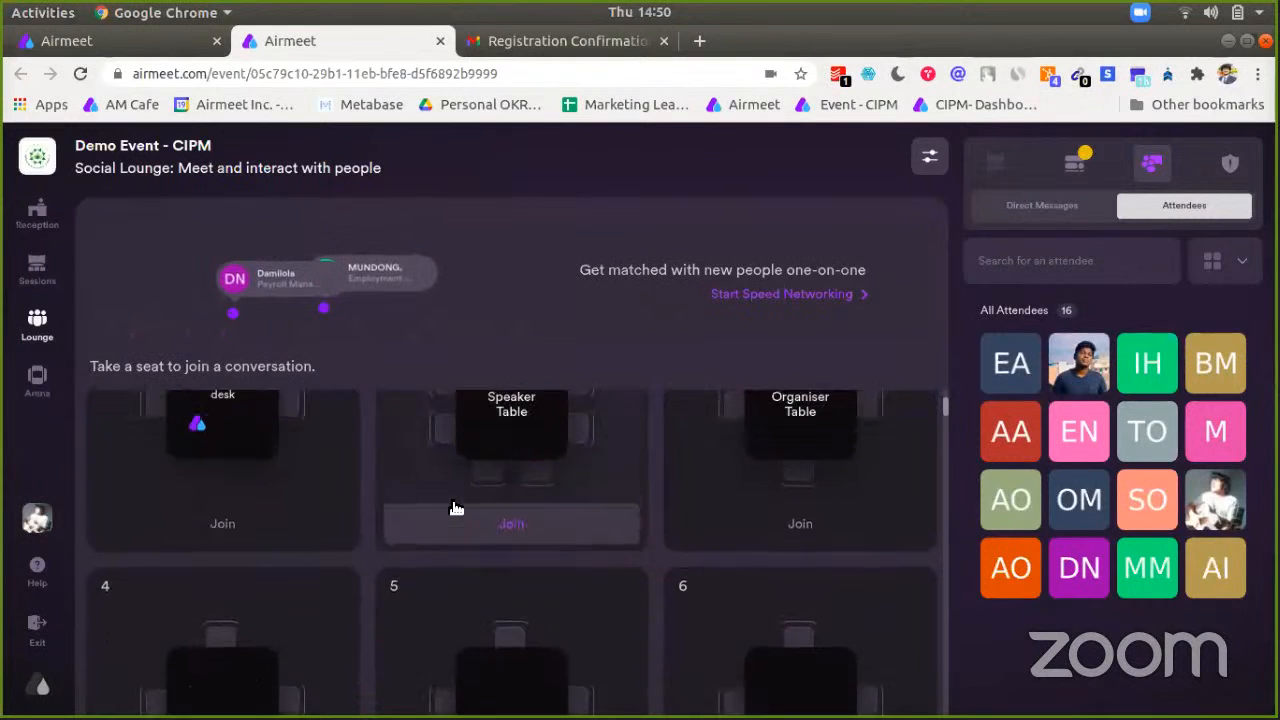
{"action": "scroll", "coordinate": [457, 514], "scroll_direction": "up", "scroll_amount": 2}
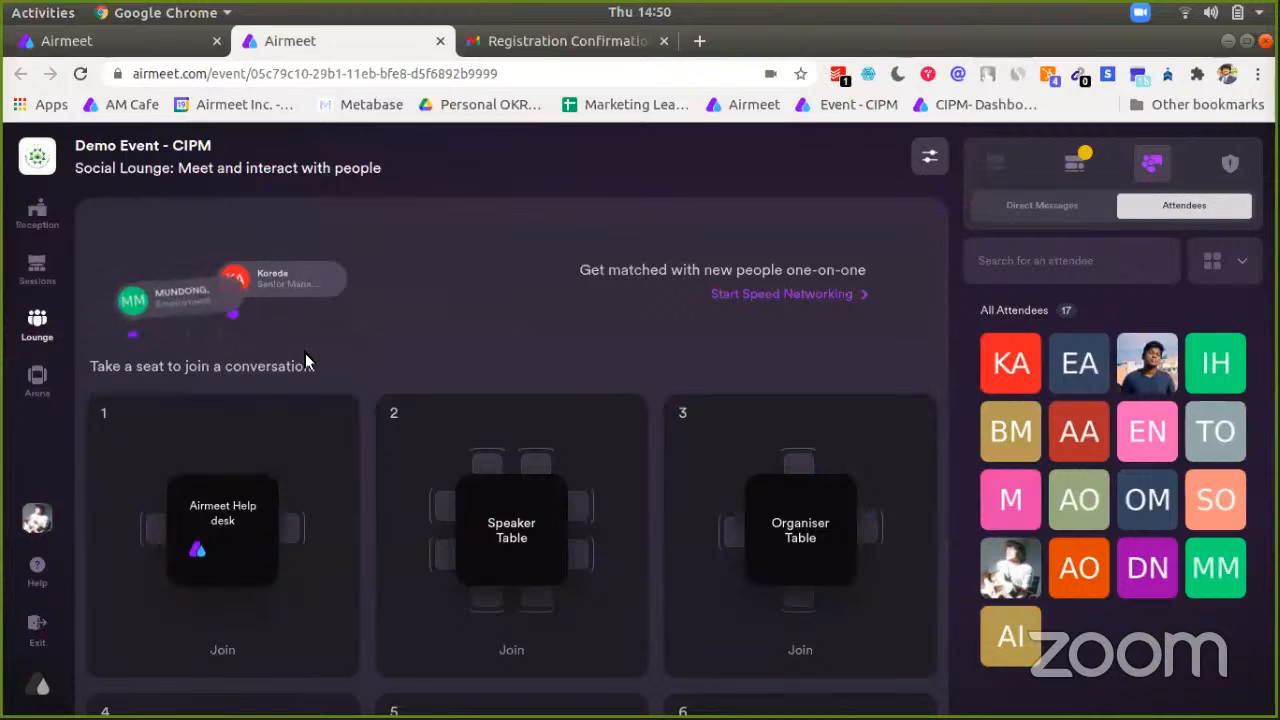
Step: Start speed networking, then move and shrink the match call window
{"action": "left_click", "coordinate": [764, 295]}
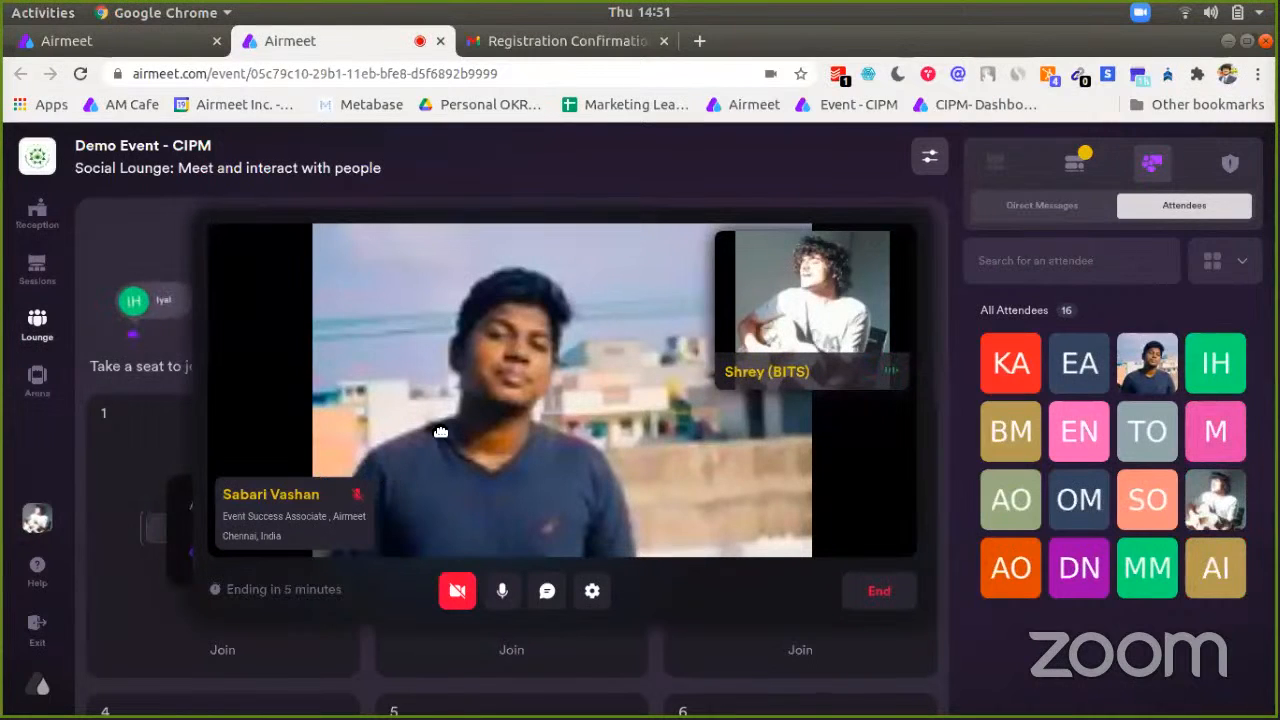
{"action": "left_click_drag", "start_coordinate": [439, 431], "coordinate": [276, 393]}
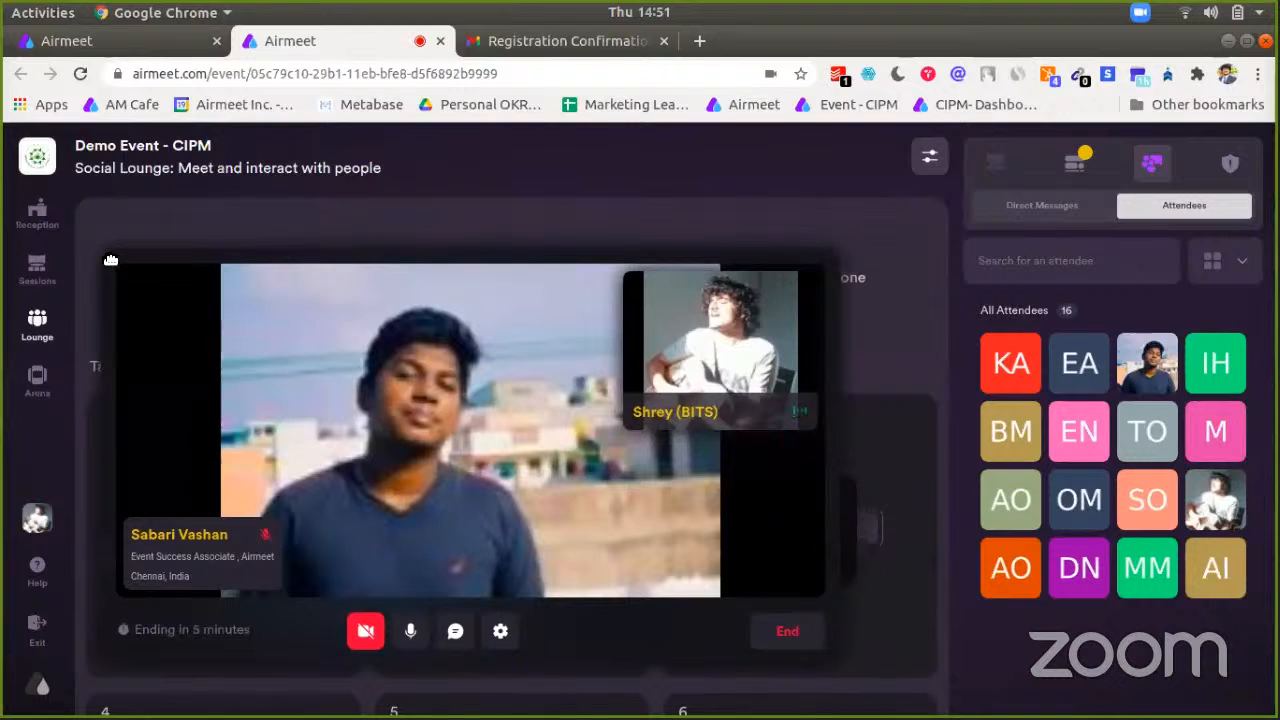
{"action": "left_click_drag", "start_coordinate": [109, 259], "coordinate": [178, 284]}
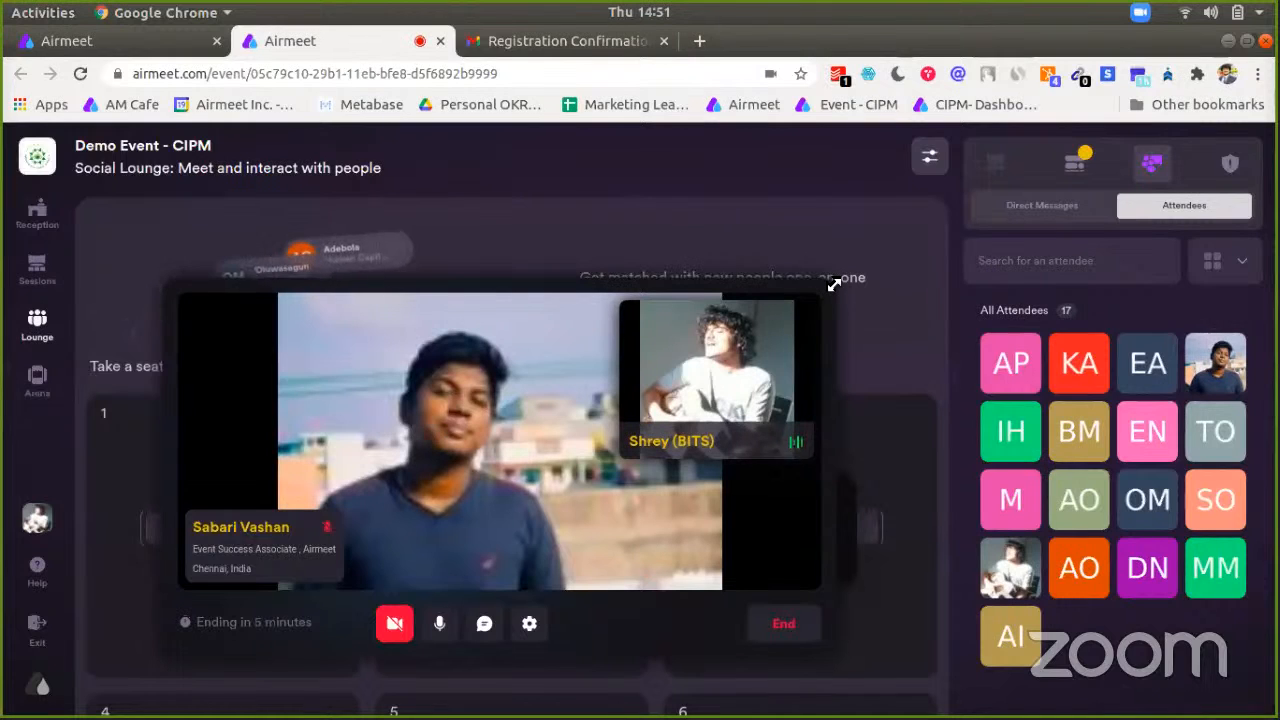
{"action": "left_click_drag", "start_coordinate": [825, 292], "coordinate": [811, 300]}
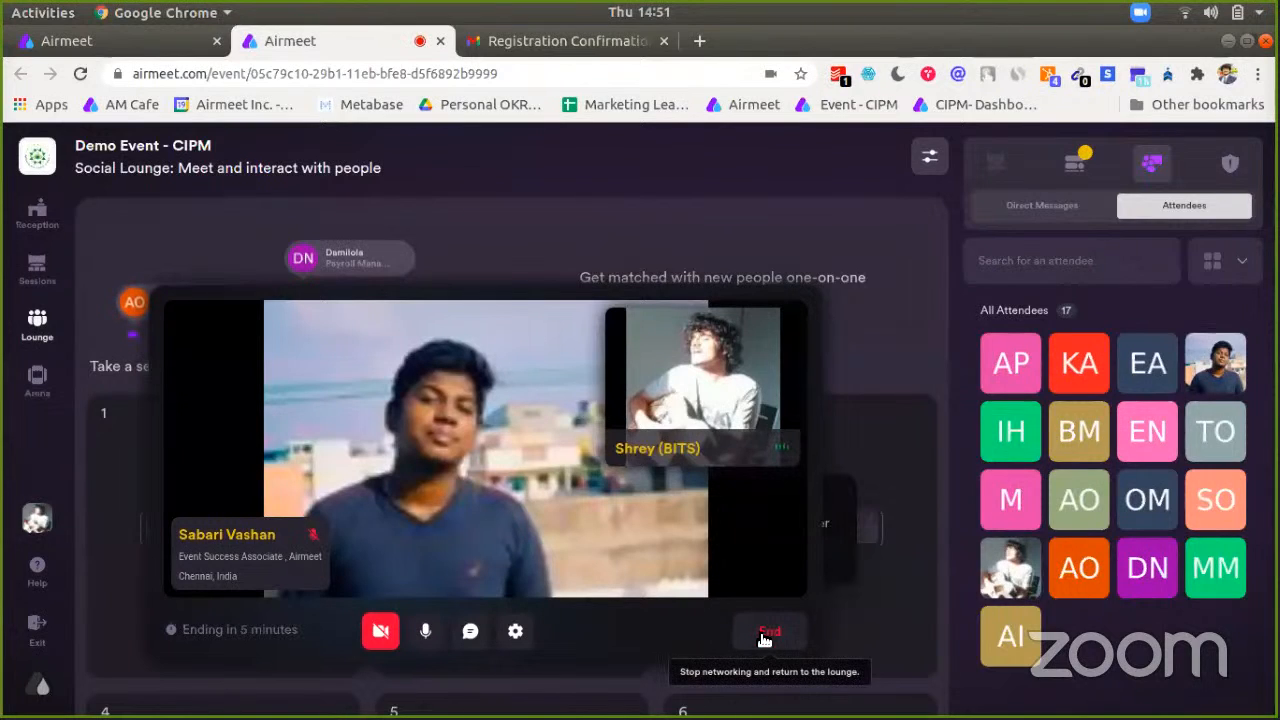
Step: Skip to the next match, then end speed networking to return to the lounge tables
{"action": "left_click", "coordinate": [765, 636]}
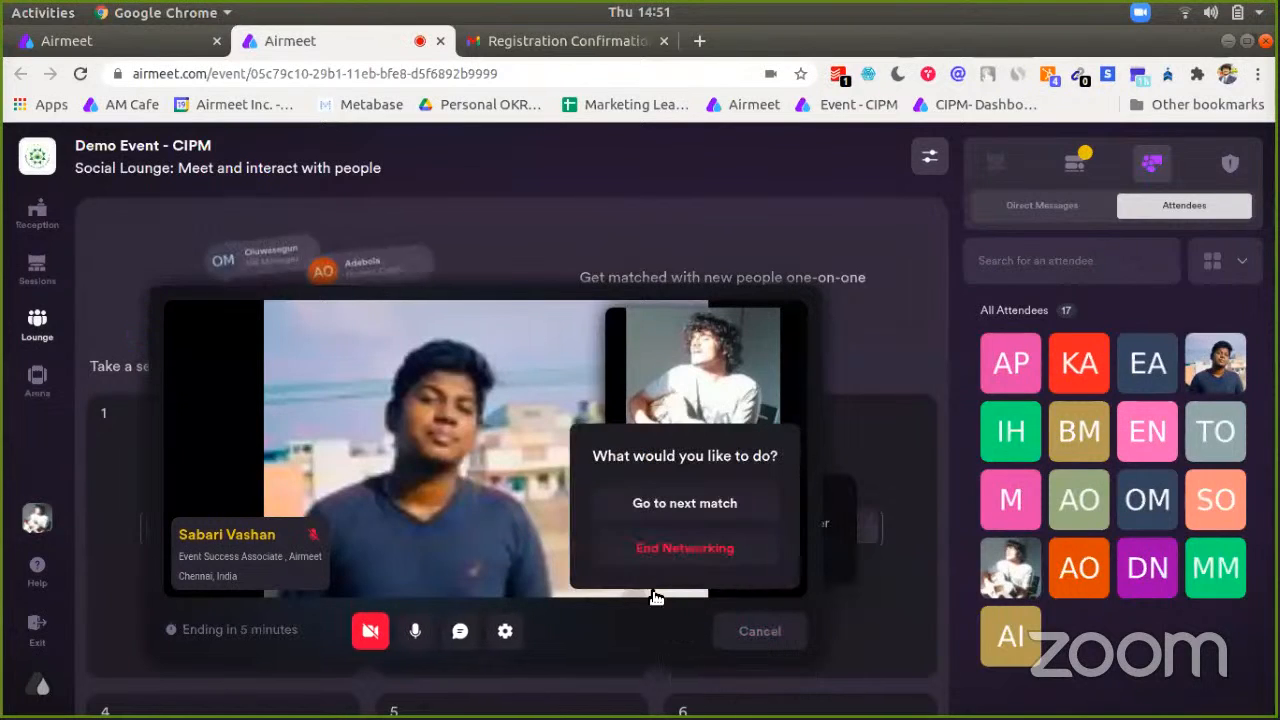
{"action": "left_click", "coordinate": [670, 510]}
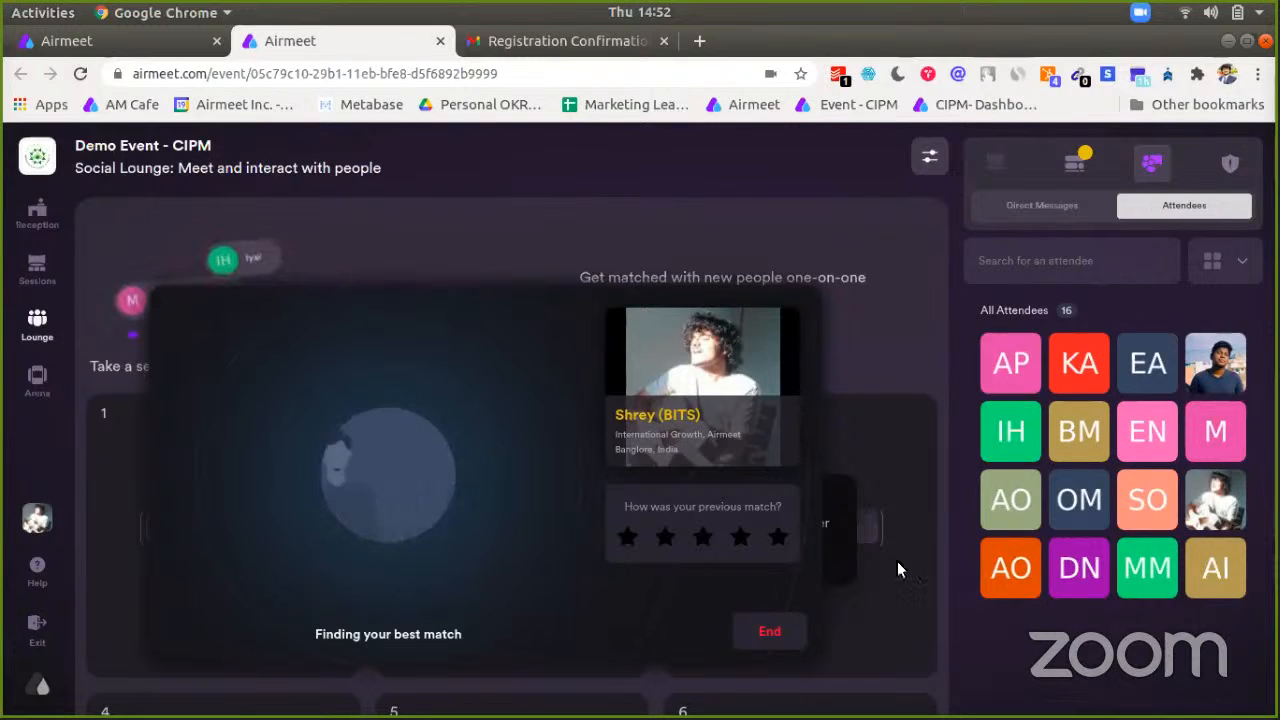
{"action": "left_click", "coordinate": [768, 636]}
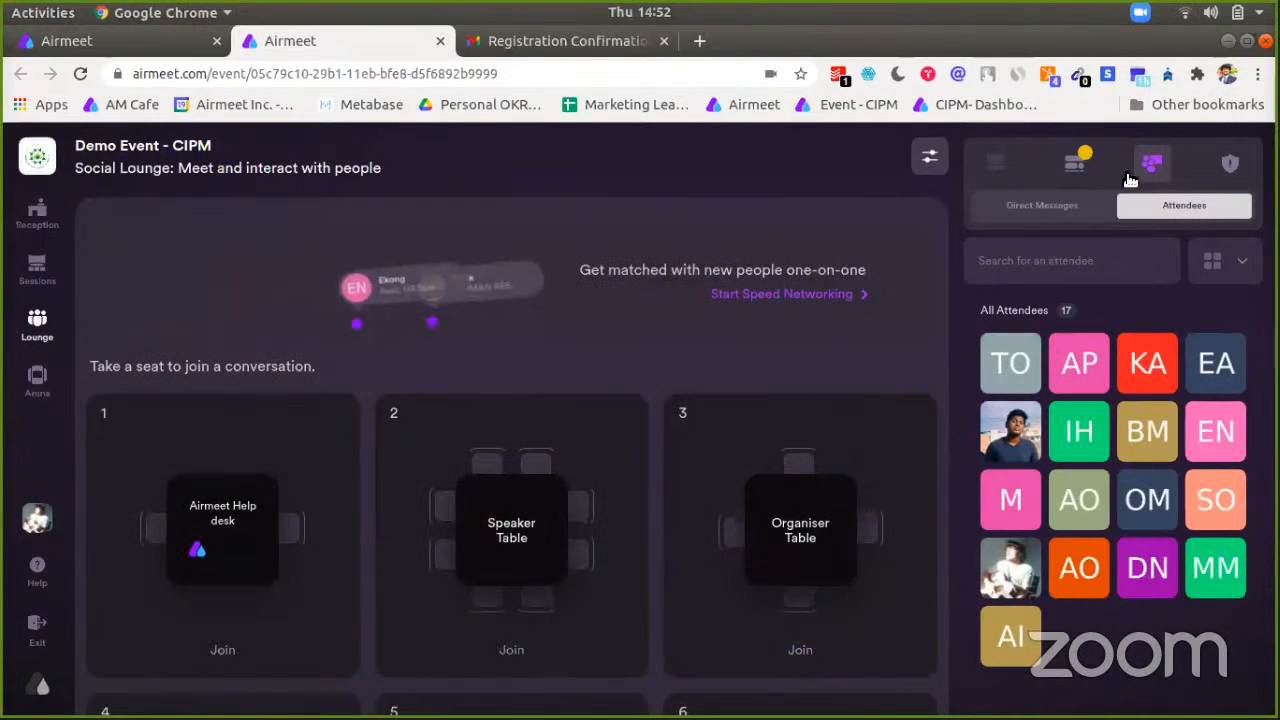
Step: Show the event group chat, then go to the Arena's Exhibitor Booths
{"action": "left_click", "coordinate": [1076, 162]}
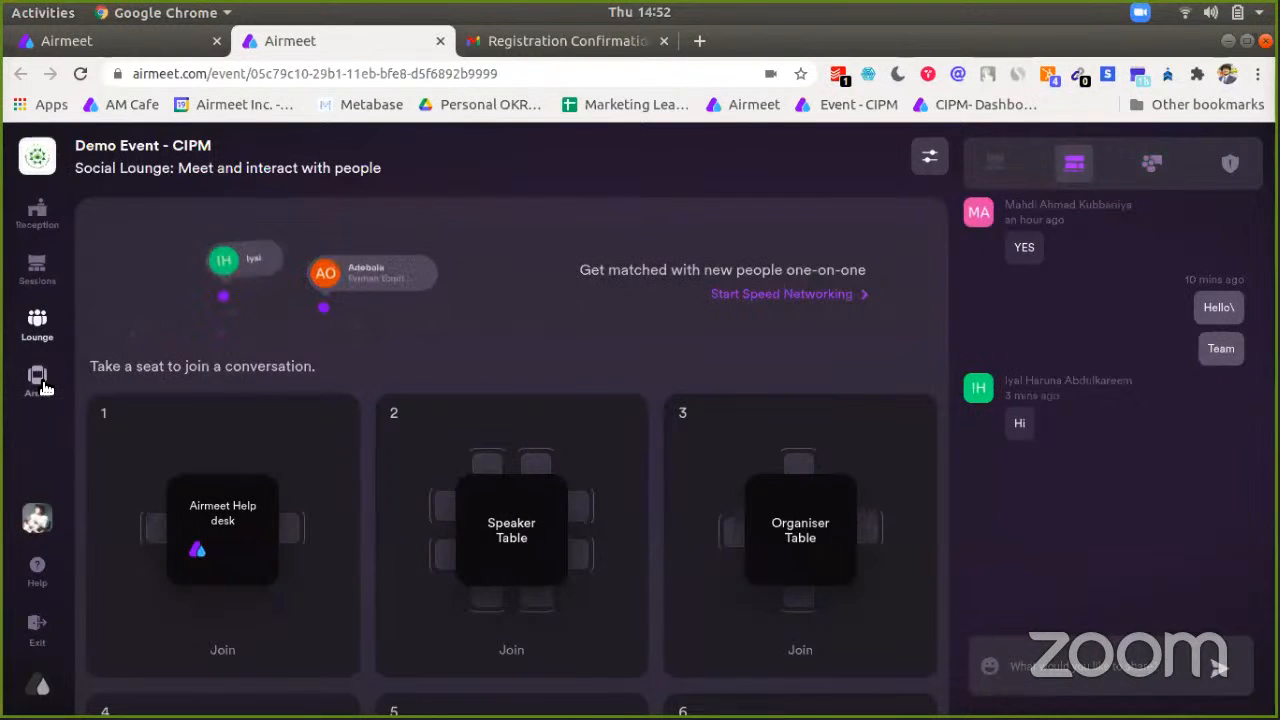
{"action": "left_click", "coordinate": [40, 382]}
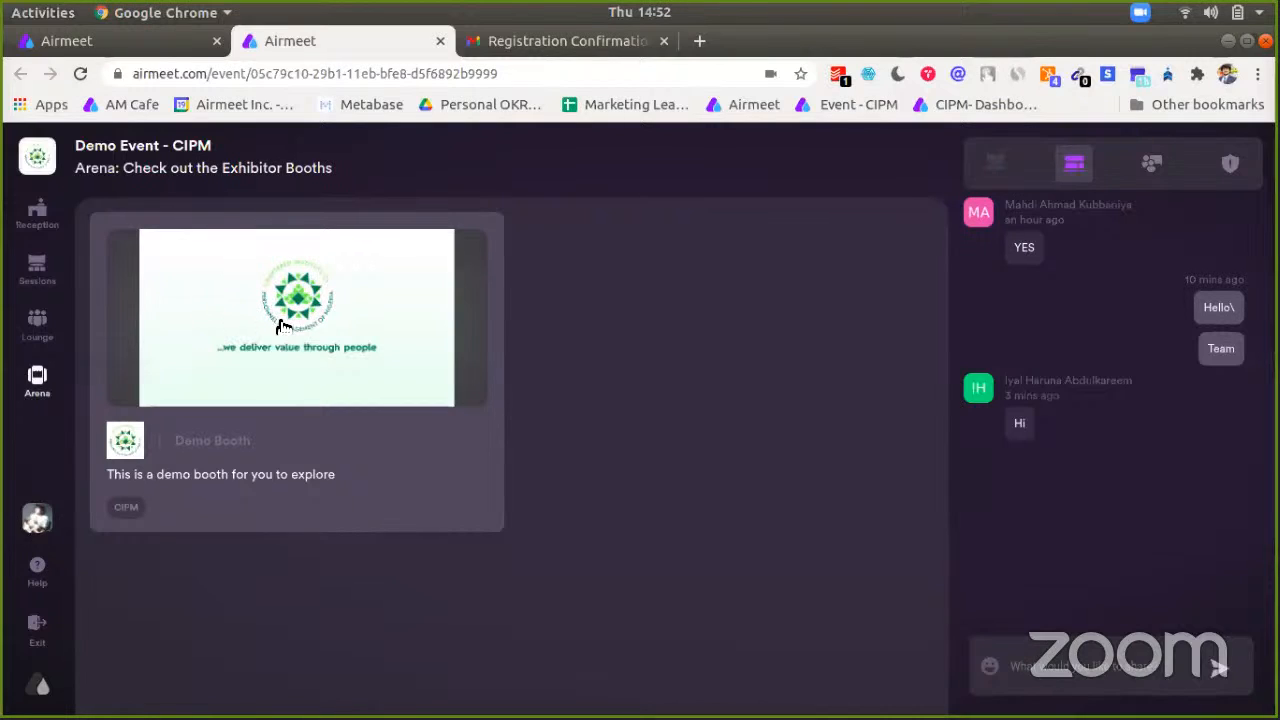
Step: Open the CIPM Demo Booth and scroll through its banner, details and description
{"action": "left_click", "coordinate": [283, 327]}
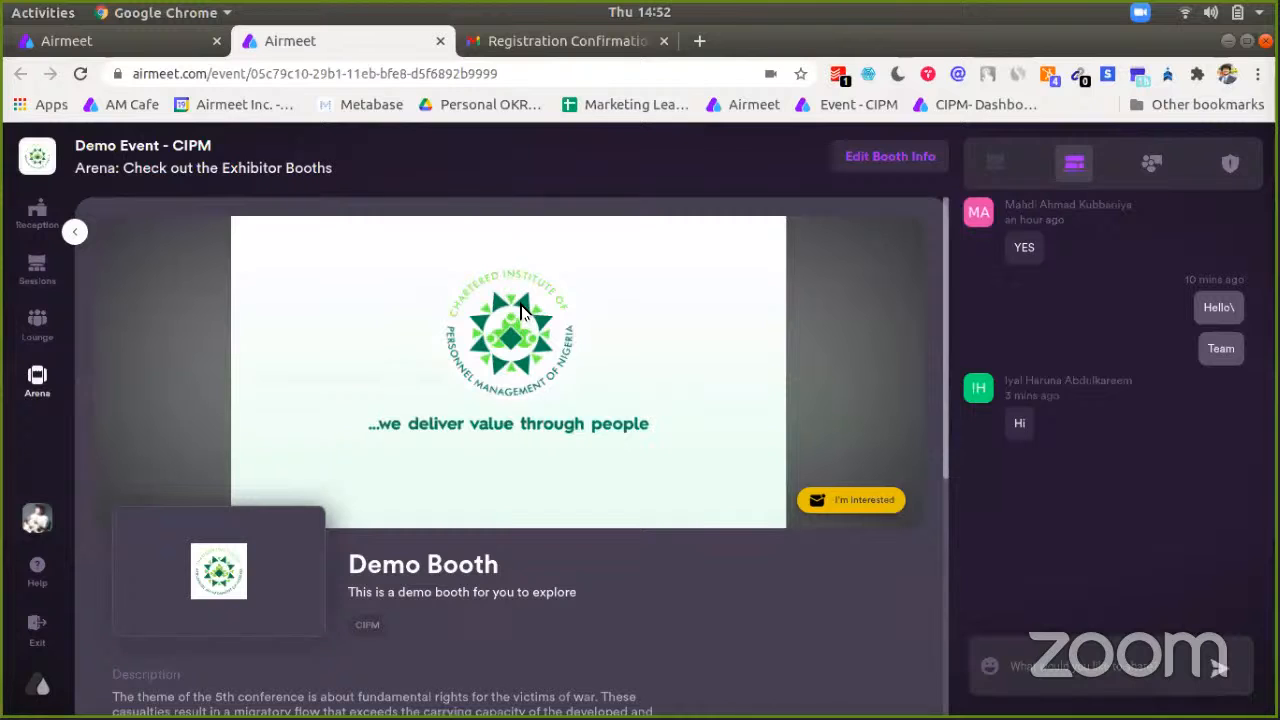
{"action": "scroll", "coordinate": [520, 311], "scroll_direction": "down", "scroll_amount": 2}
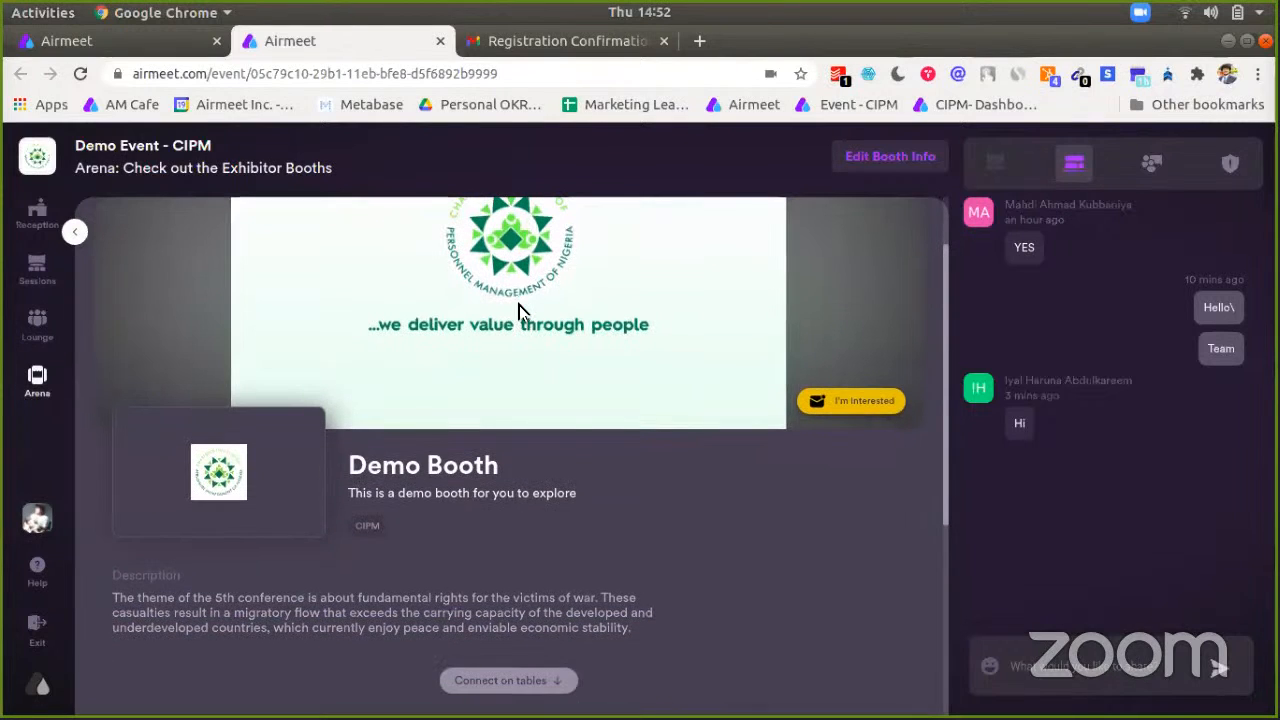
{"action": "scroll", "coordinate": [519, 311], "scroll_direction": "down", "scroll_amount": 4}
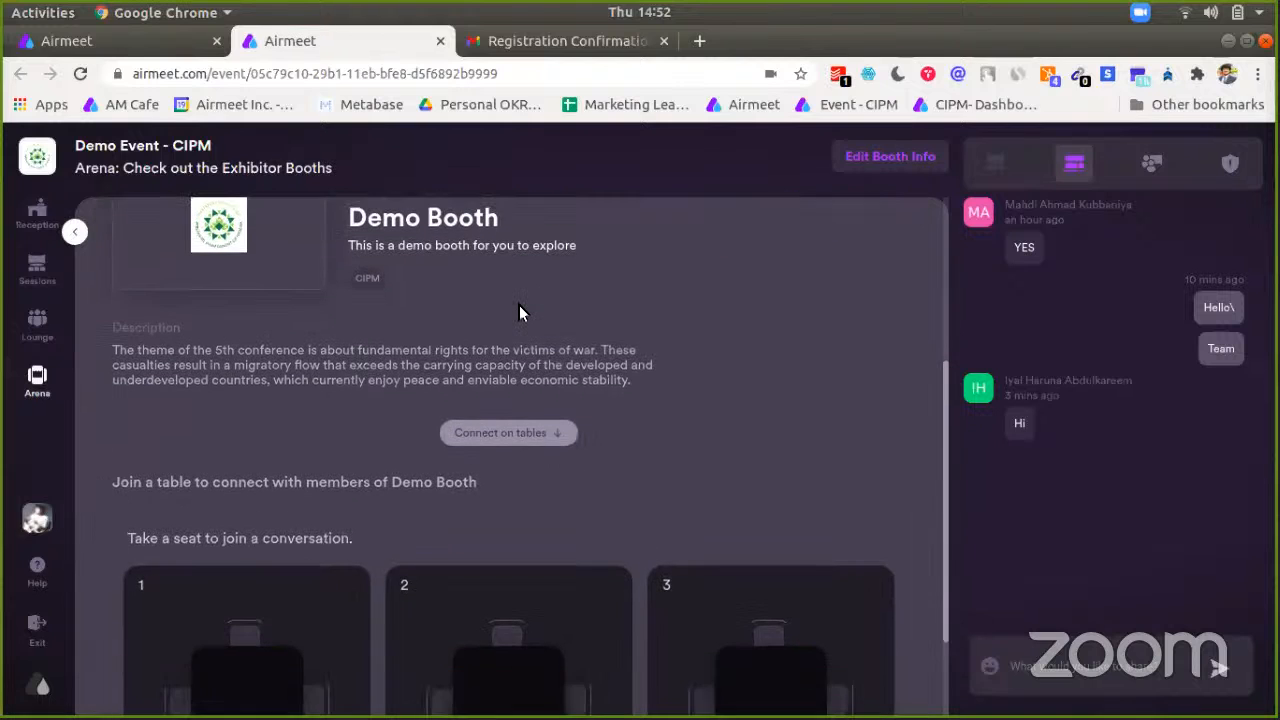
{"action": "scroll", "coordinate": [519, 311], "scroll_direction": "up", "scroll_amount": 4}
{"action": "scroll", "coordinate": [519, 311], "scroll_direction": "down", "scroll_amount": 1}
{"action": "scroll", "coordinate": [520, 309], "scroll_direction": "up", "scroll_amount": 2}
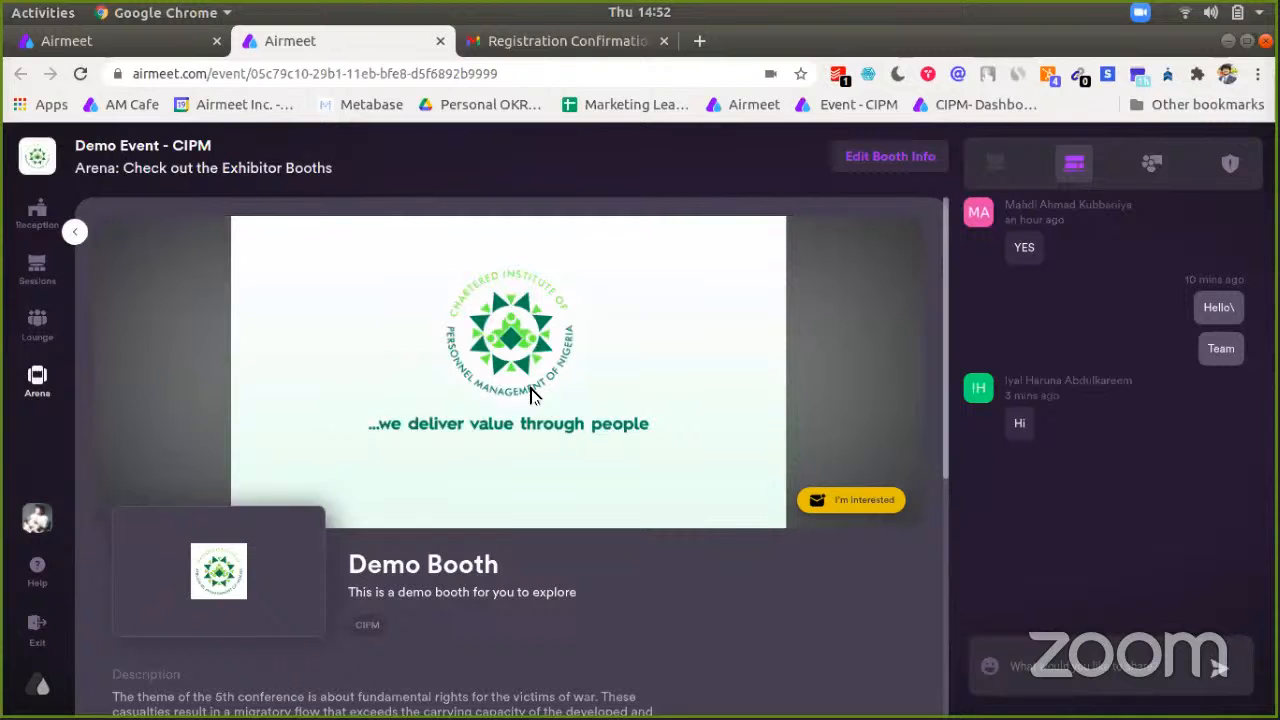
{"action": "scroll", "coordinate": [533, 393], "scroll_direction": "down", "scroll_amount": 1}
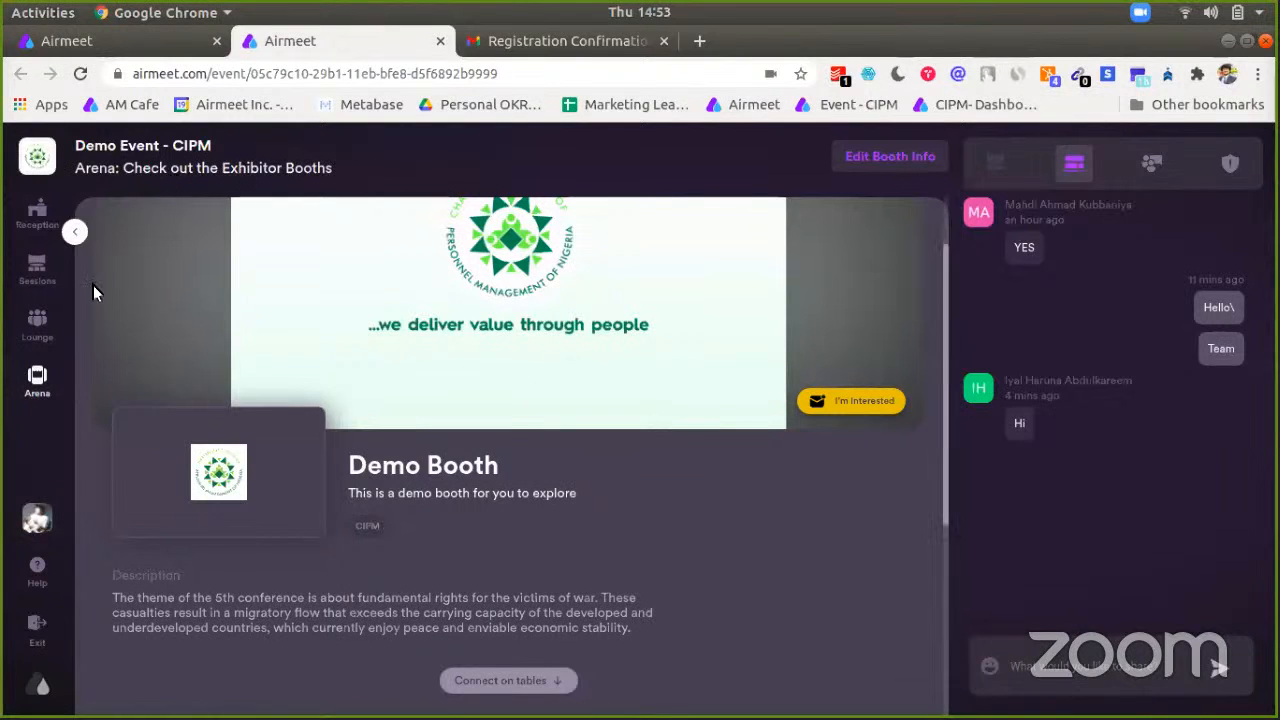
Step: Scroll down to the Demo Booth tables and join table 2
{"action": "scroll", "coordinate": [777, 645], "scroll_direction": "down", "scroll_amount": 4}
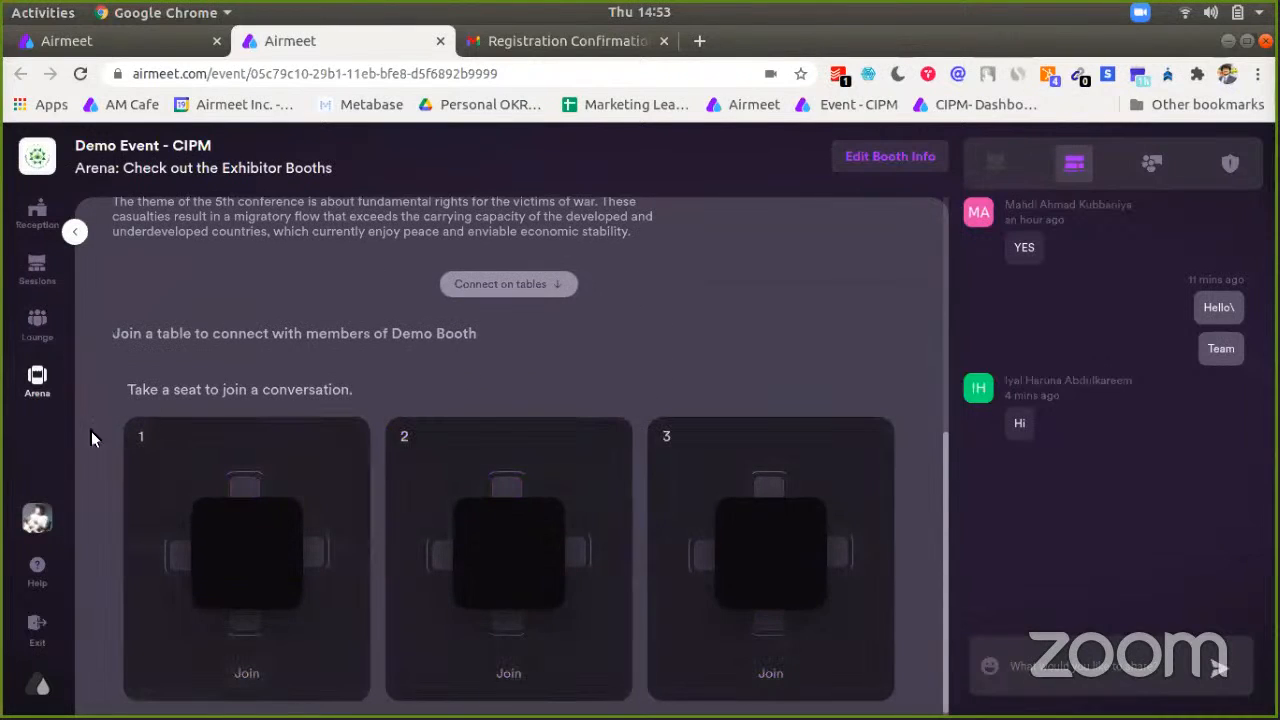
{"action": "scroll", "coordinate": [121, 600], "scroll_direction": "down", "scroll_amount": 2}
{"action": "scroll", "coordinate": [123, 603], "scroll_direction": "up", "scroll_amount": 2}
{"action": "scroll", "coordinate": [123, 603], "scroll_direction": "down", "scroll_amount": 2}
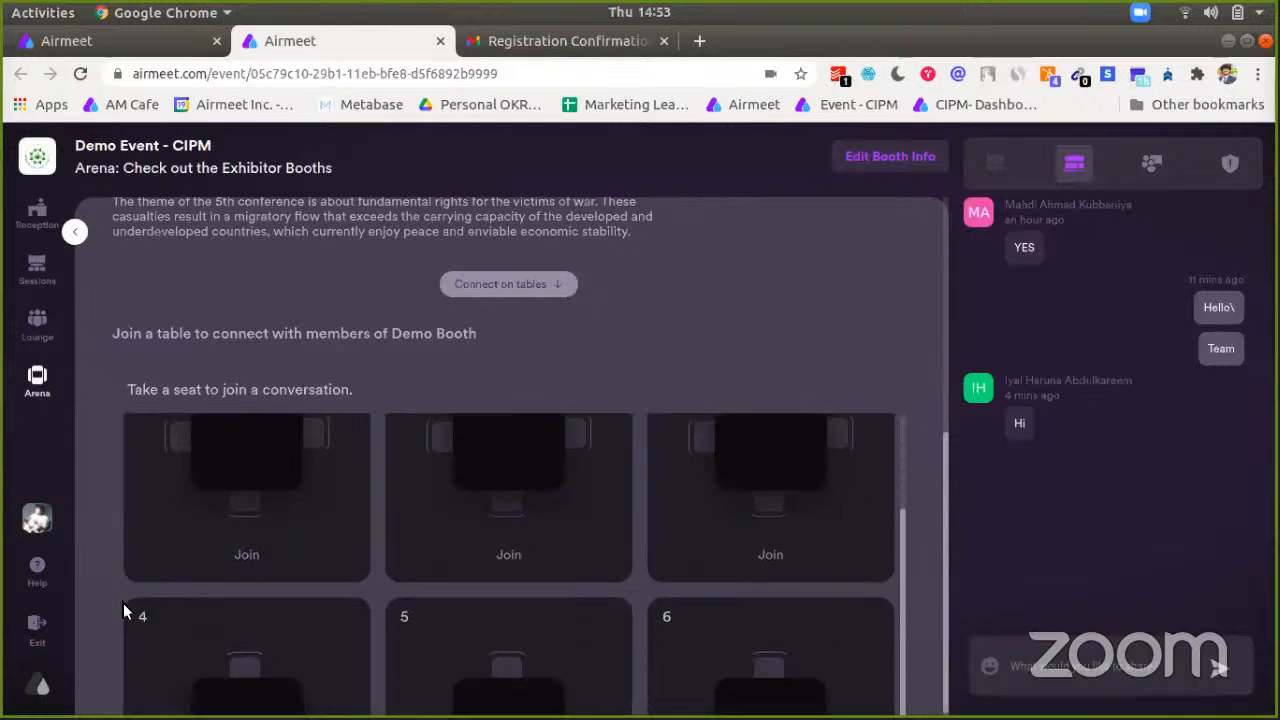
{"action": "scroll", "coordinate": [121, 611], "scroll_direction": "up", "scroll_amount": 2}
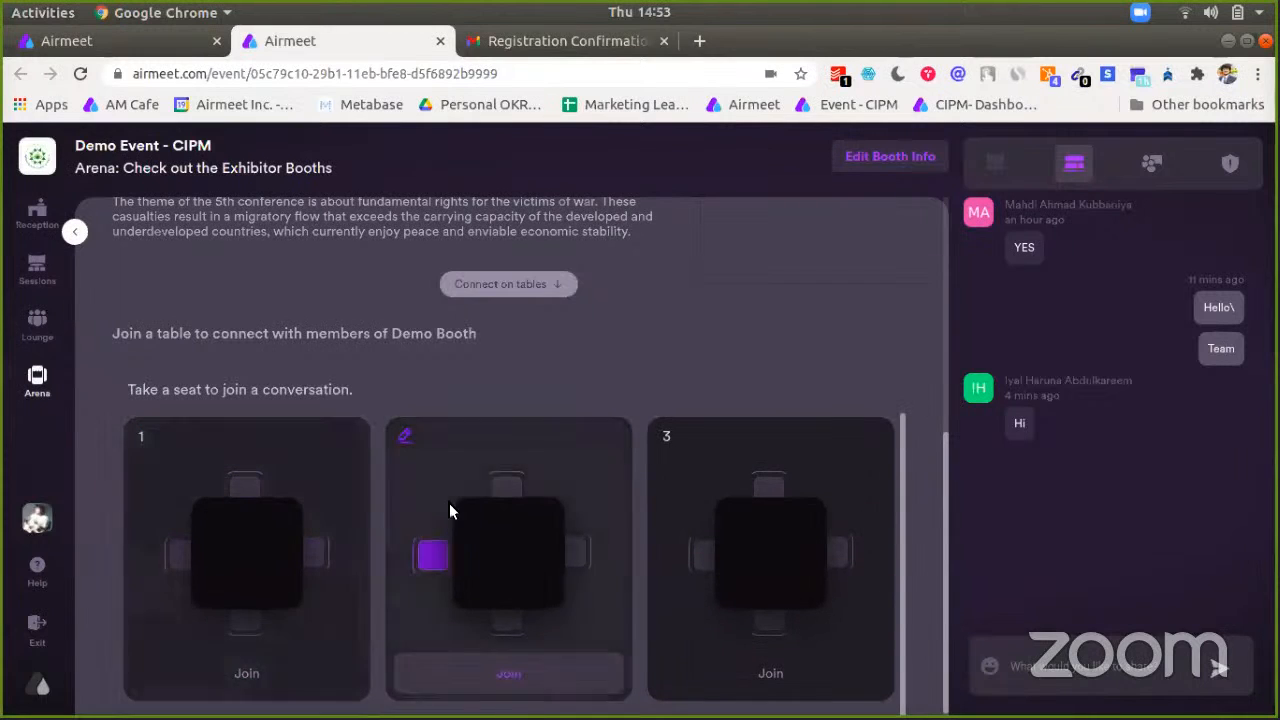
{"action": "left_click", "coordinate": [510, 494]}
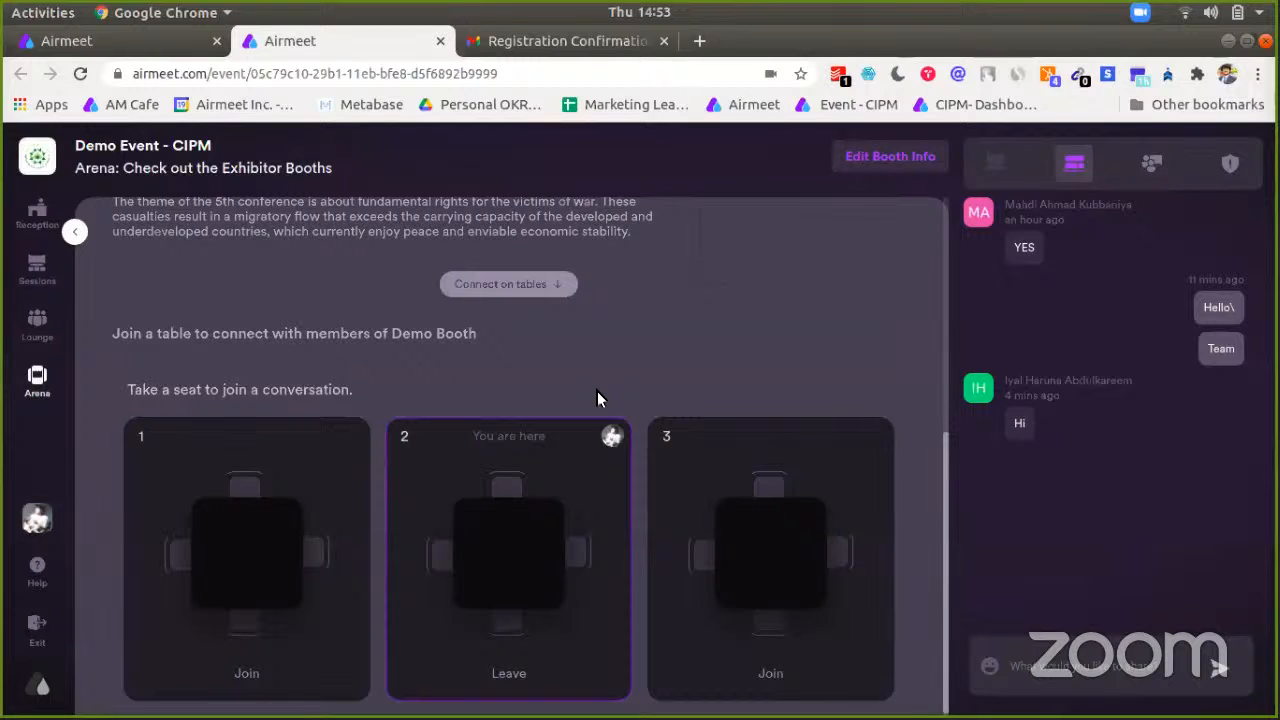
Step: Back at the top of the booth page, show the attendee list of 18 people
{"action": "scroll", "coordinate": [485, 390], "scroll_direction": "up", "scroll_amount": 4}
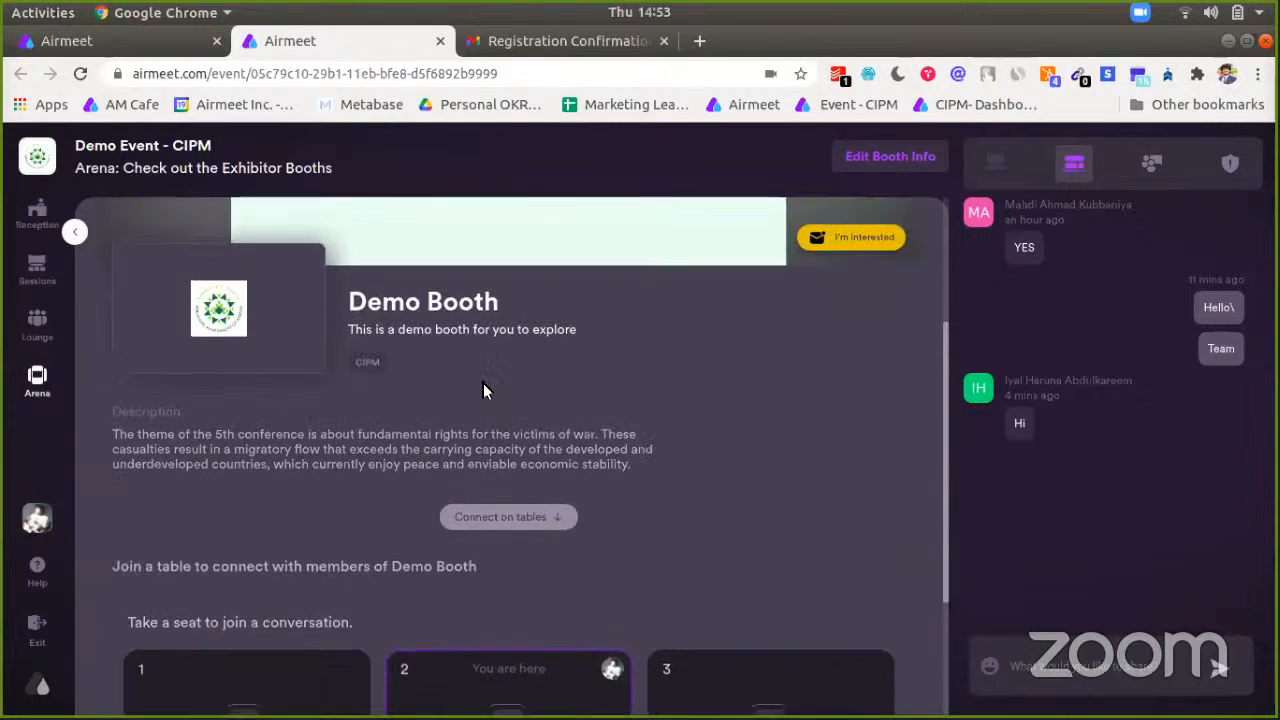
{"action": "scroll", "coordinate": [483, 390], "scroll_direction": "up", "scroll_amount": 3}
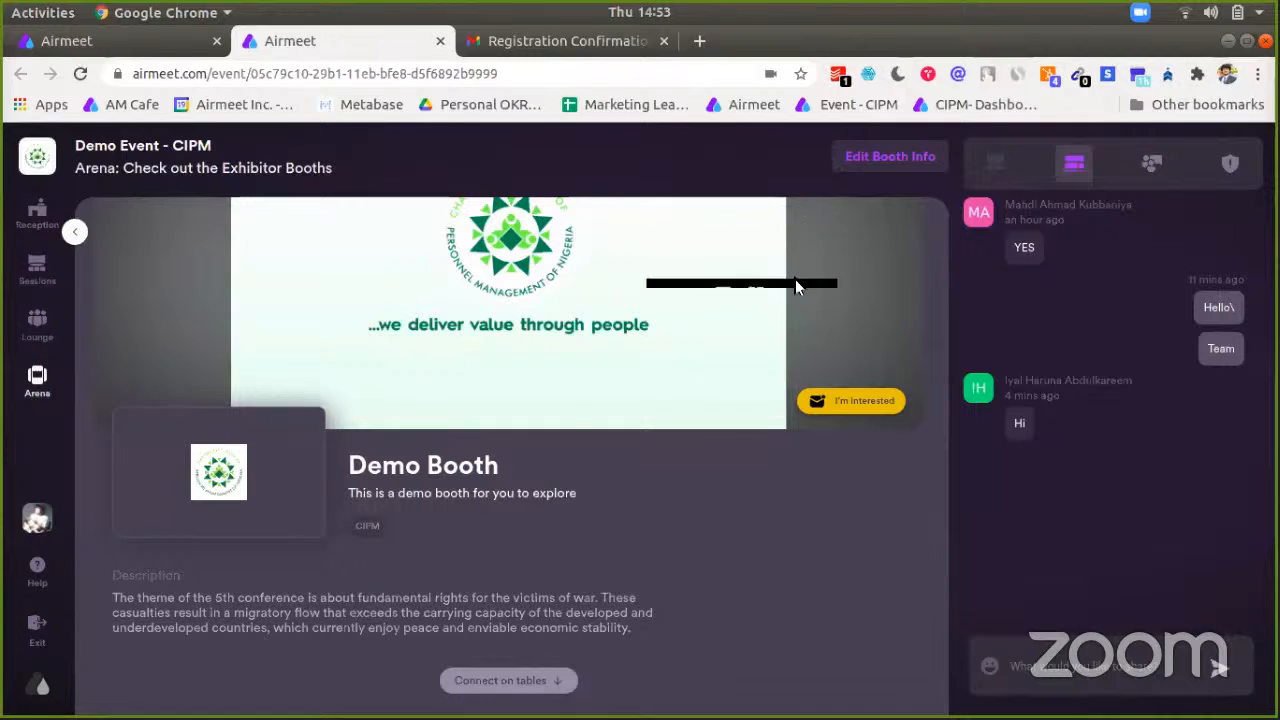
{"action": "left_click", "coordinate": [1152, 163]}
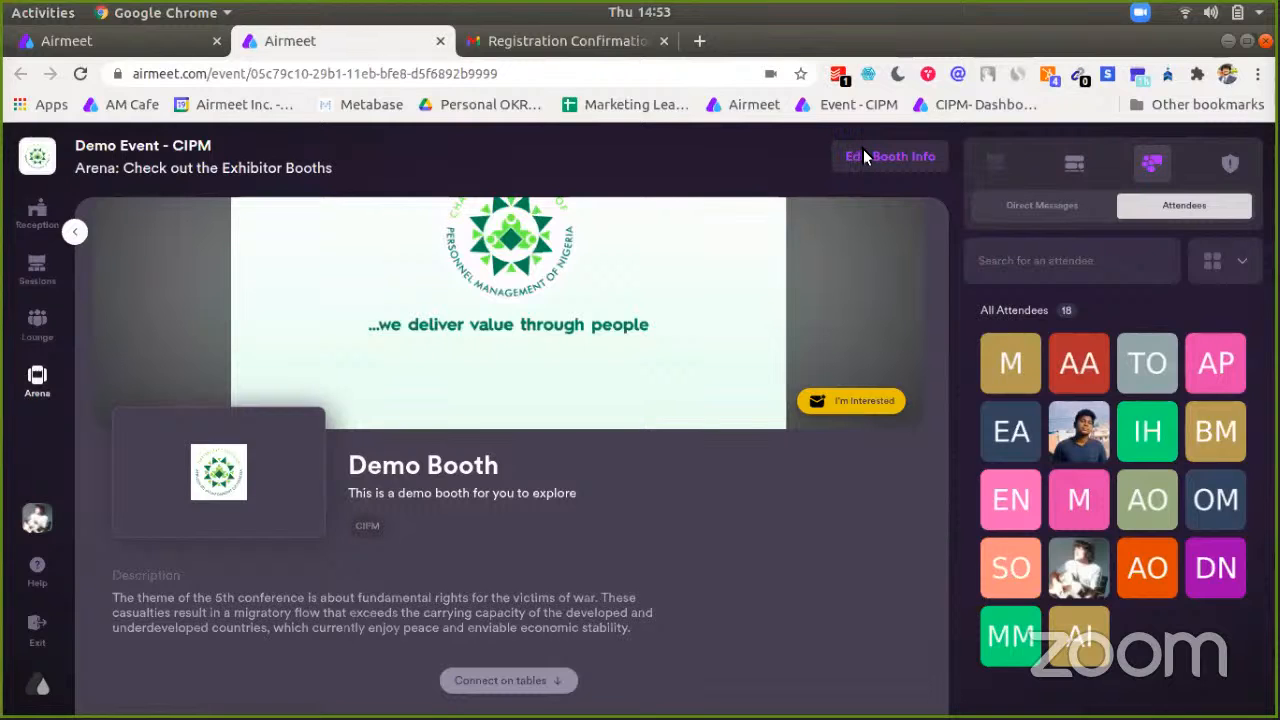
Step: Open the Sessions schedule for 24 Nov, briefly switching to Zoom and back to Chrome
{"action": "left_click", "coordinate": [30, 280]}
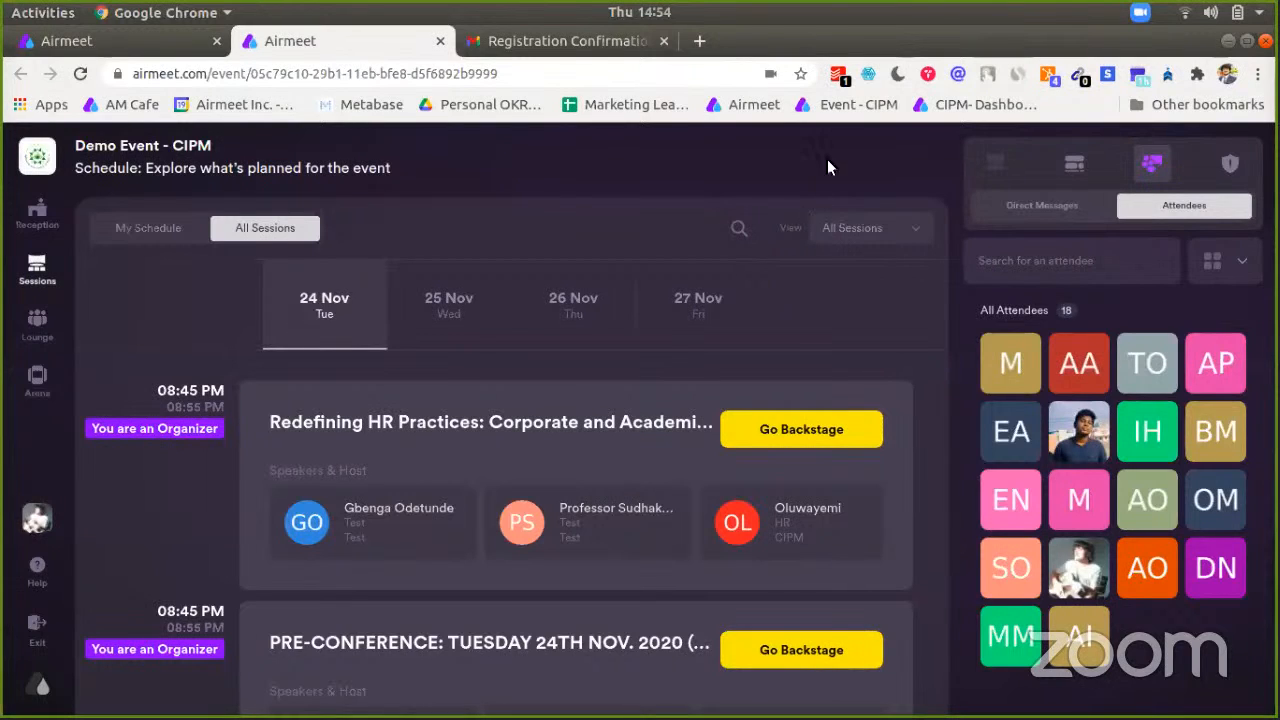
{"action": "mouse_move", "coordinate": [700, 717]}
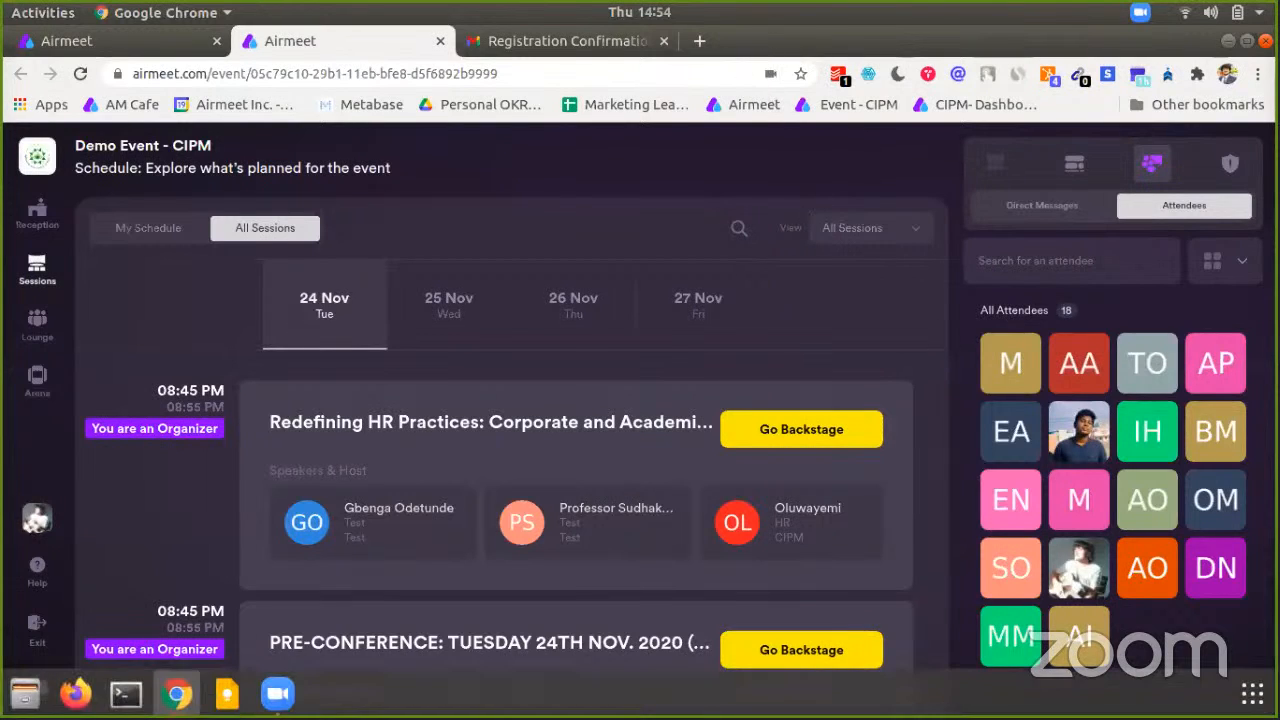
{"action": "left_click", "coordinate": [277, 691]}
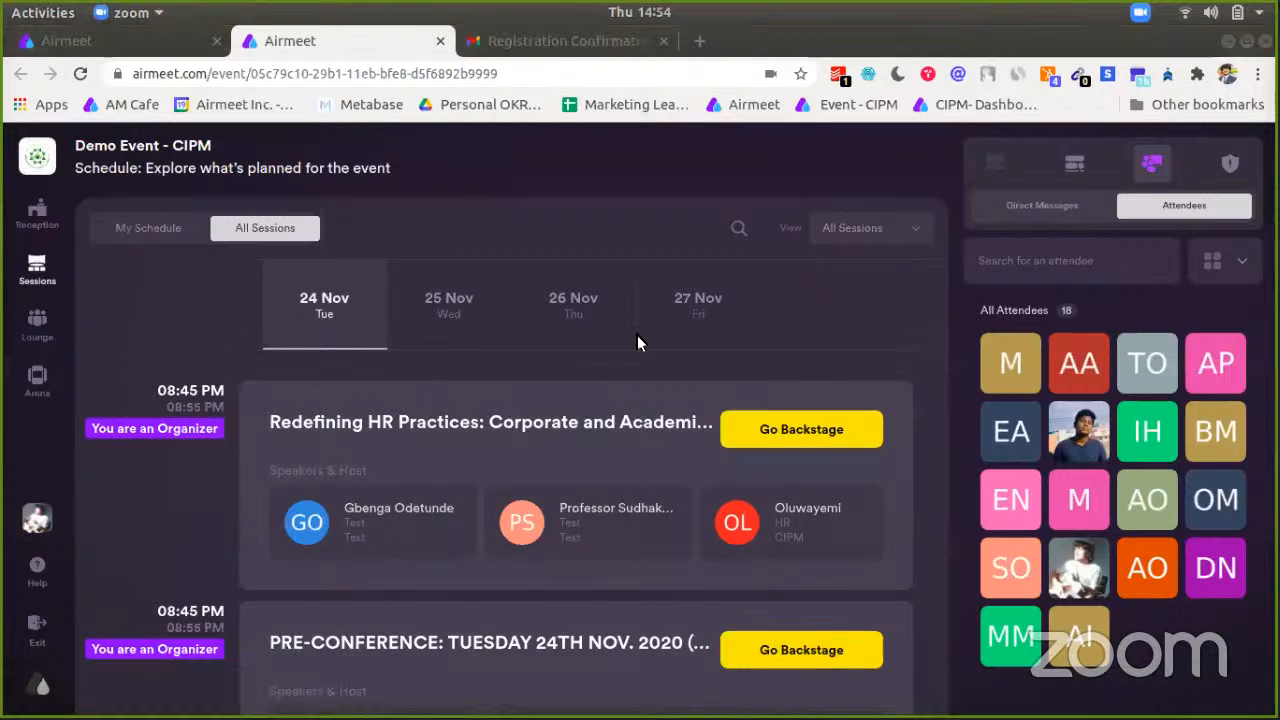
{"action": "left_click", "coordinate": [907, 173]}
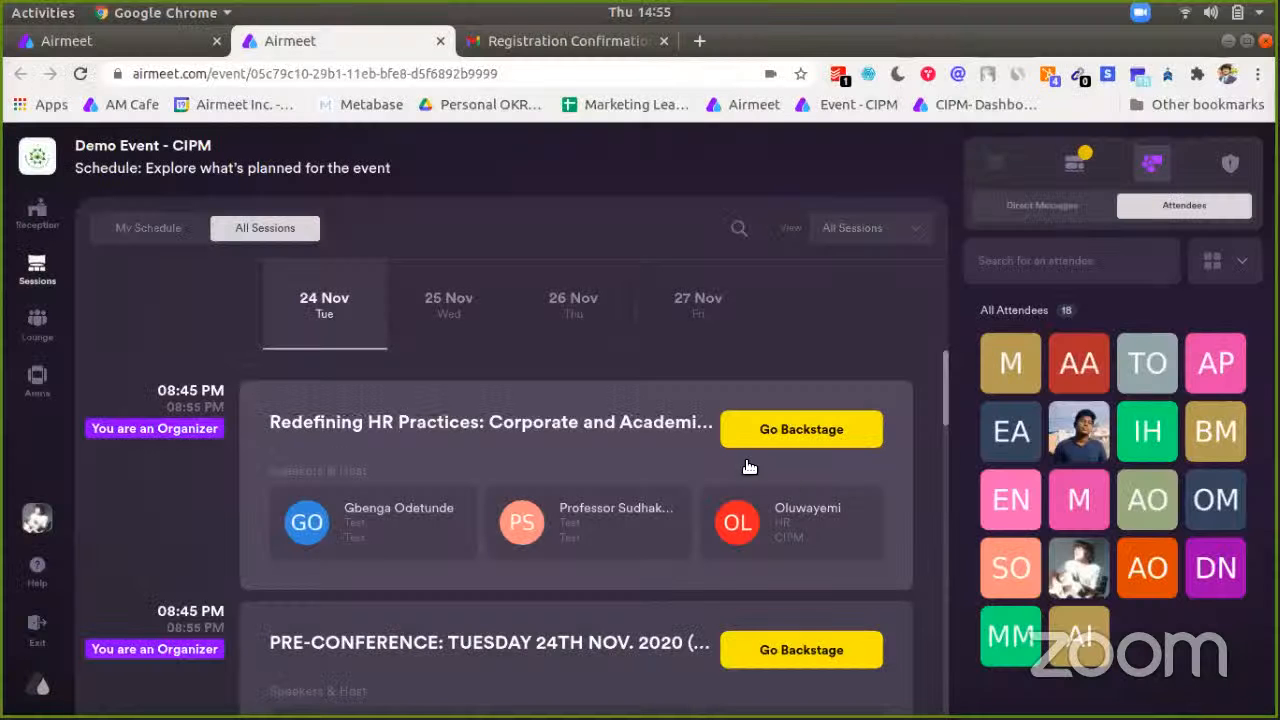
Step: From the 25 Nov schedule, enter the Intro by CIPM backstage and switch the host's camera on
{"action": "left_click", "coordinate": [35, 214]}
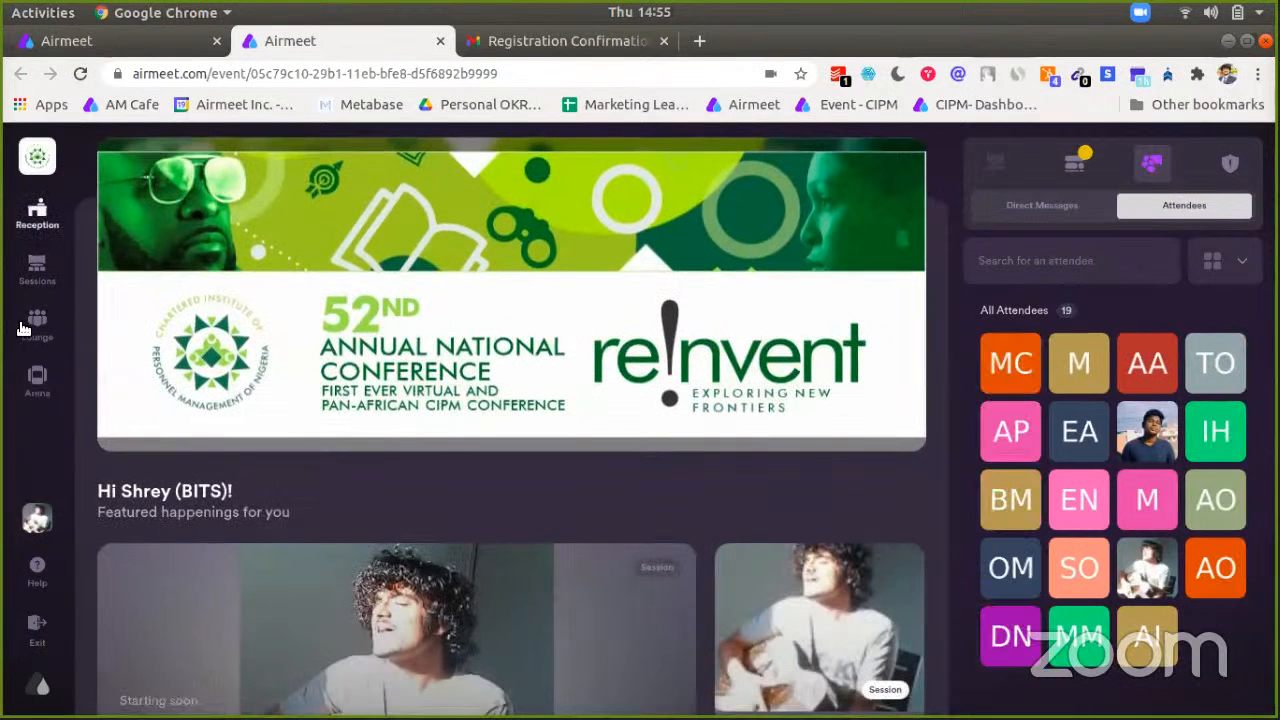
{"action": "left_click", "coordinate": [32, 270]}
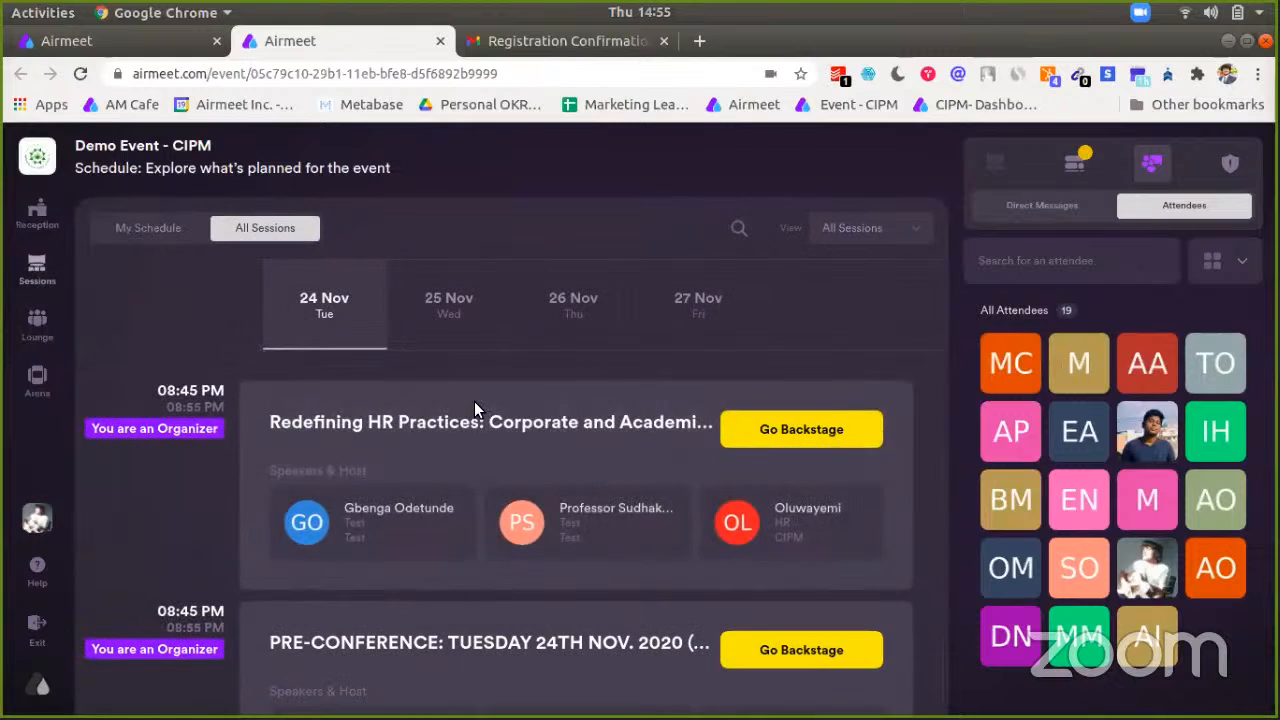
{"action": "left_click", "coordinate": [450, 305]}
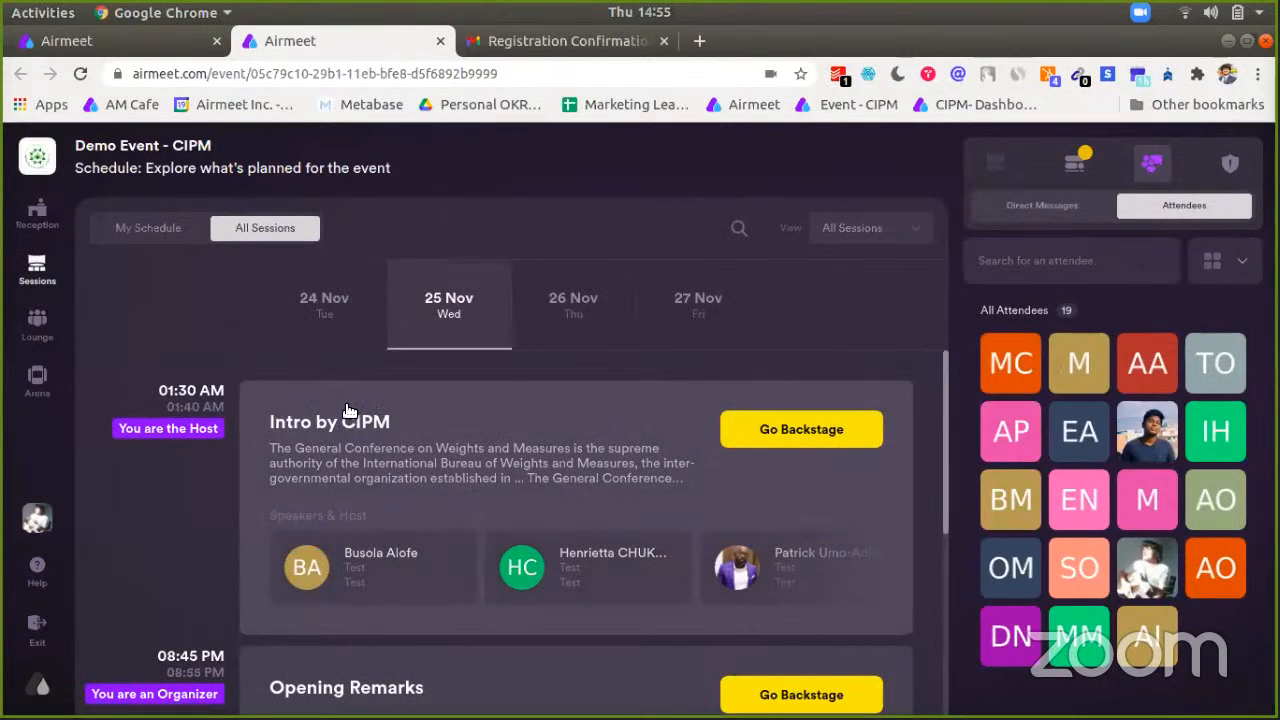
{"action": "left_click", "coordinate": [800, 432]}
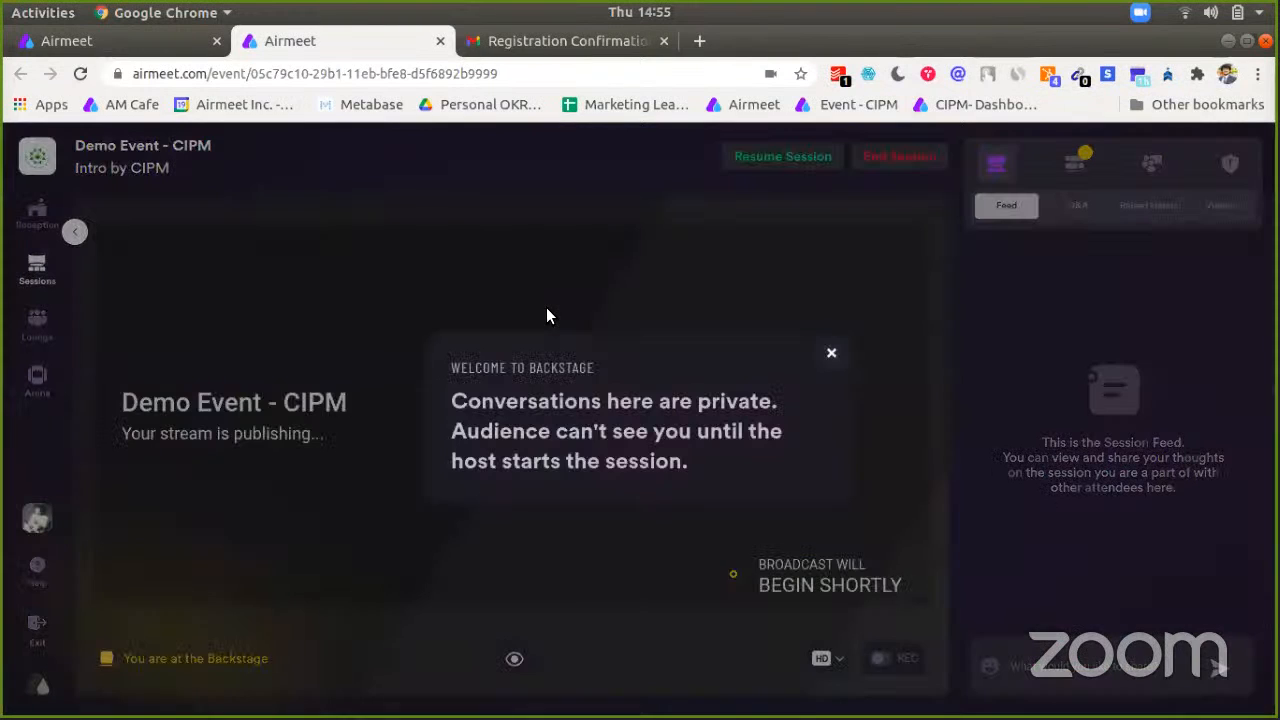
{"action": "left_click", "coordinate": [831, 351]}
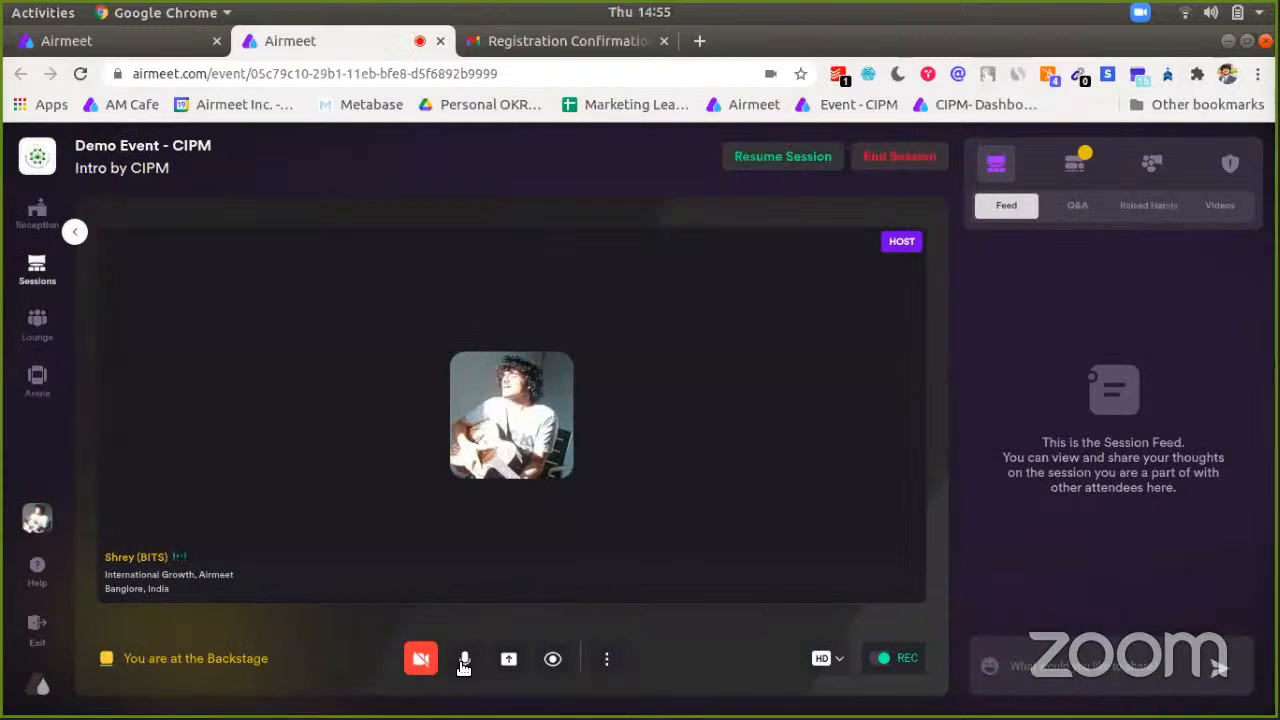
{"action": "left_click", "coordinate": [420, 658]}
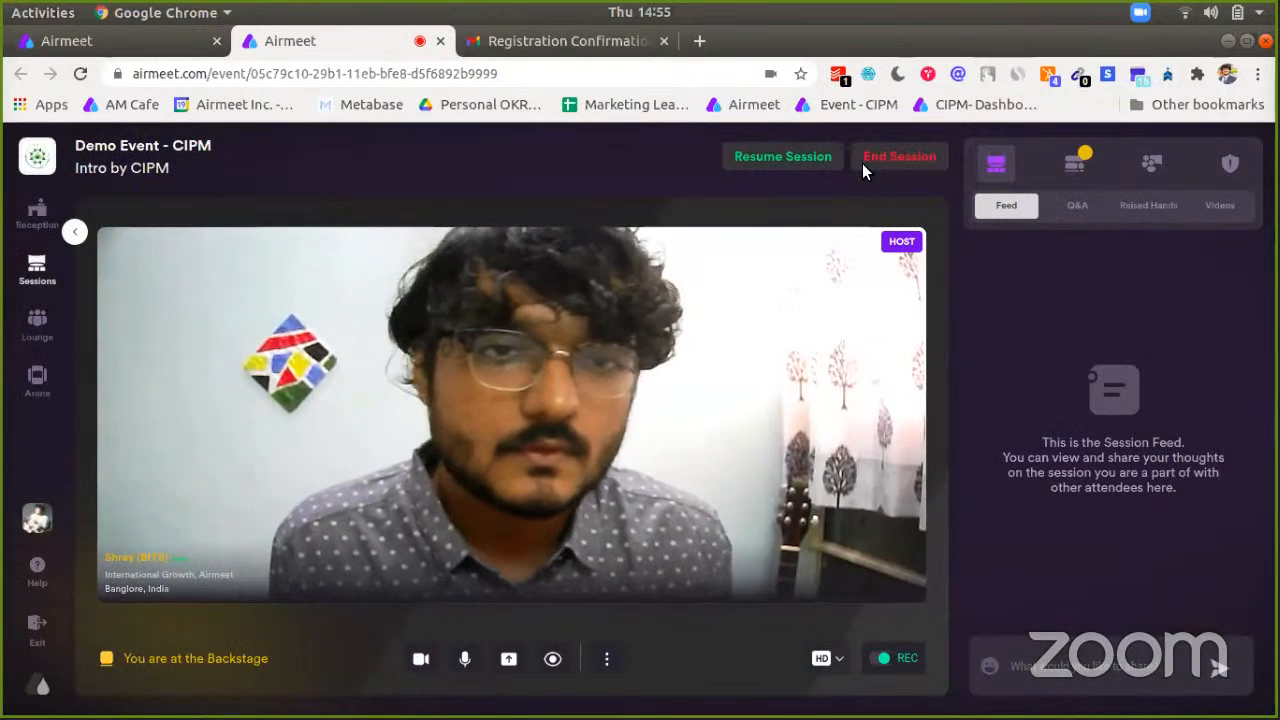
Step: Resume the Intro by CIPM session and confirm Start session to go live
{"action": "left_click", "coordinate": [798, 151]}
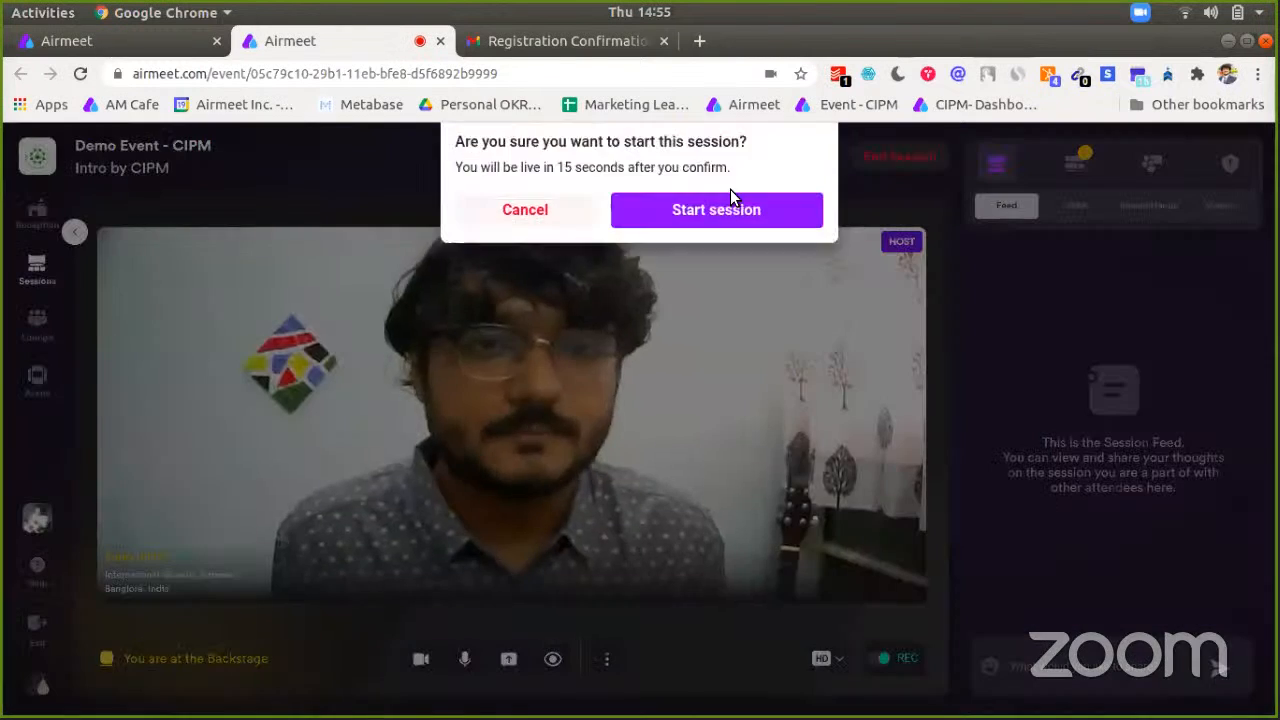
{"action": "left_click", "coordinate": [698, 219]}
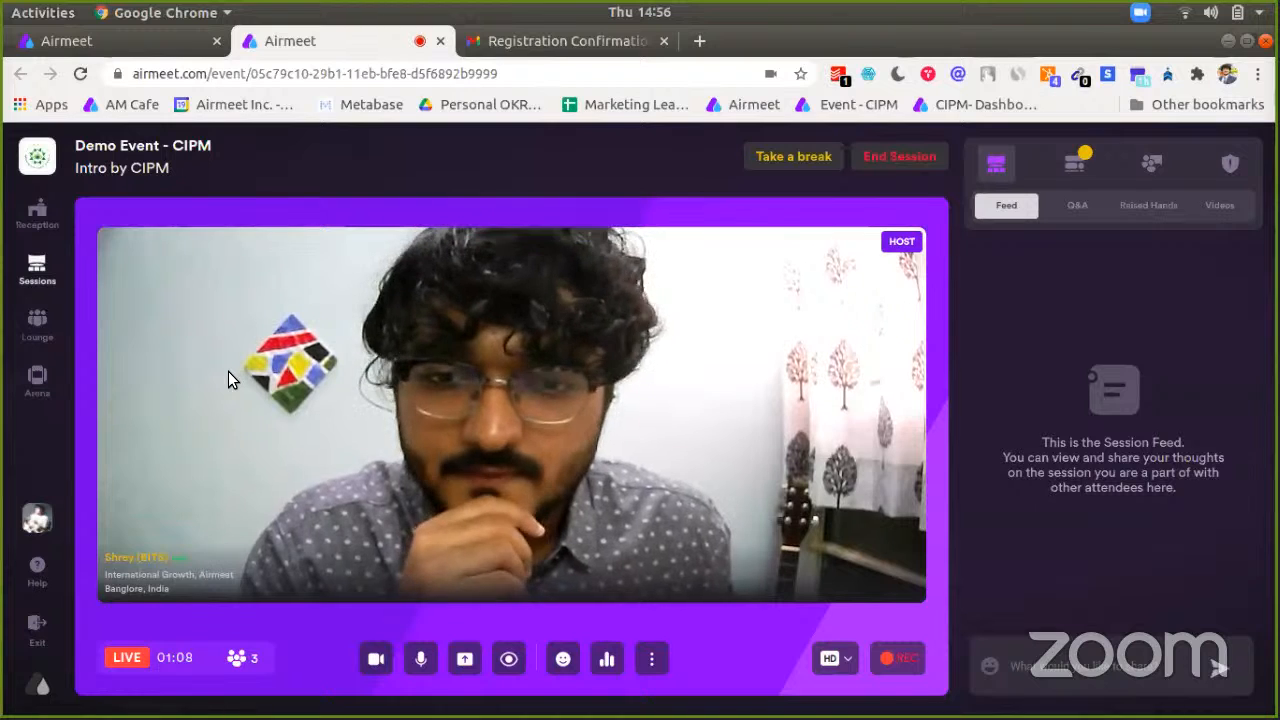
Step: After trying the Lounge, toggle the host's camera off, back on, and off again
{"action": "left_click", "coordinate": [26, 330]}
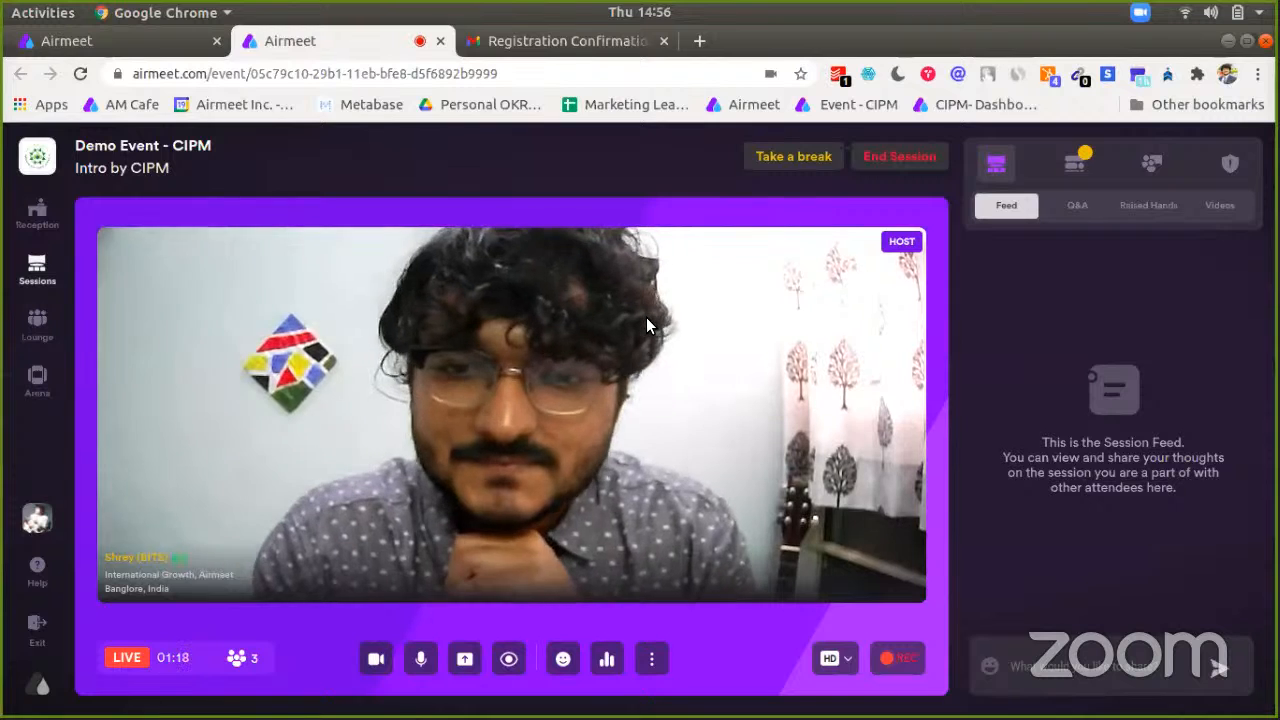
{"action": "left_click", "coordinate": [376, 658]}
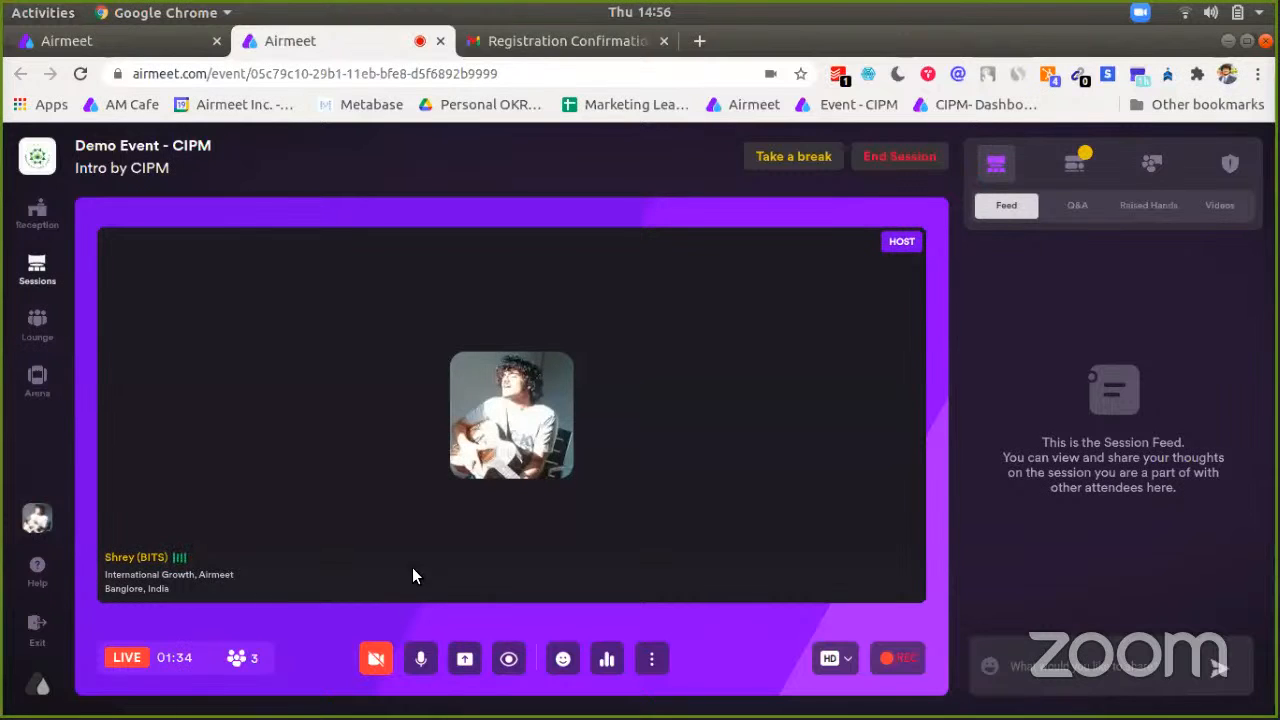
{"action": "left_click", "coordinate": [376, 658]}
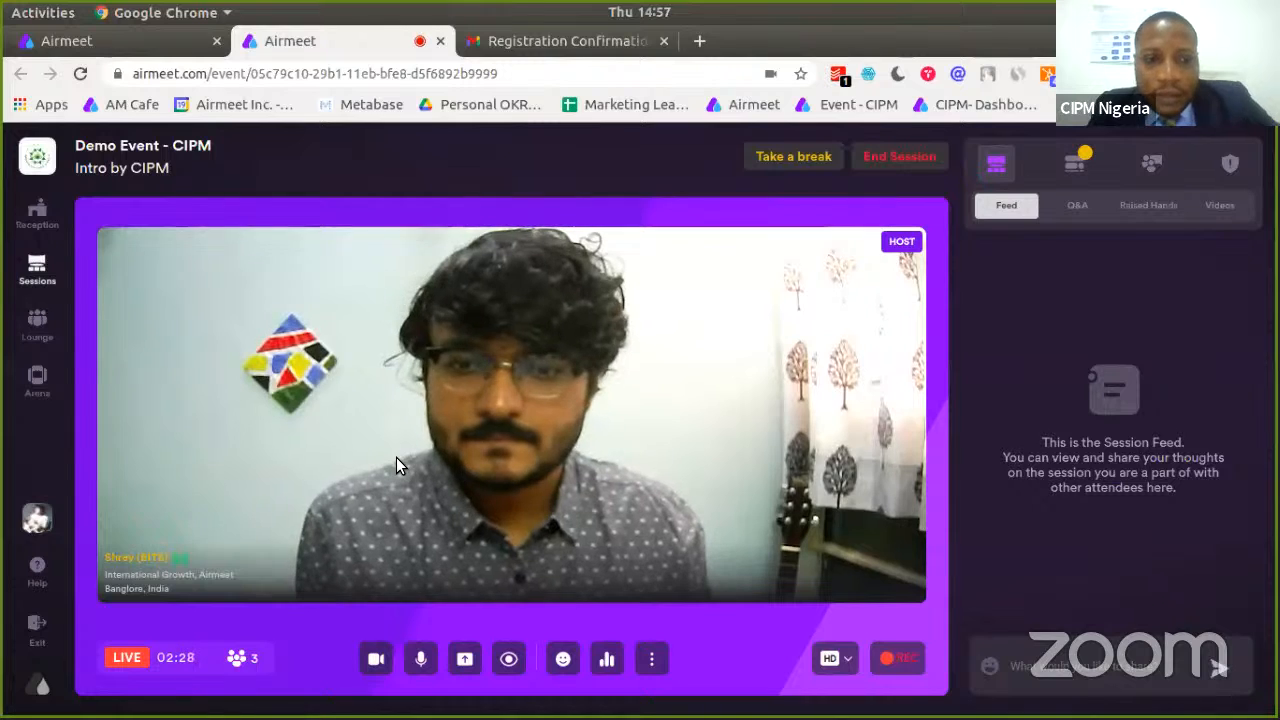
{"action": "left_click", "coordinate": [376, 658]}
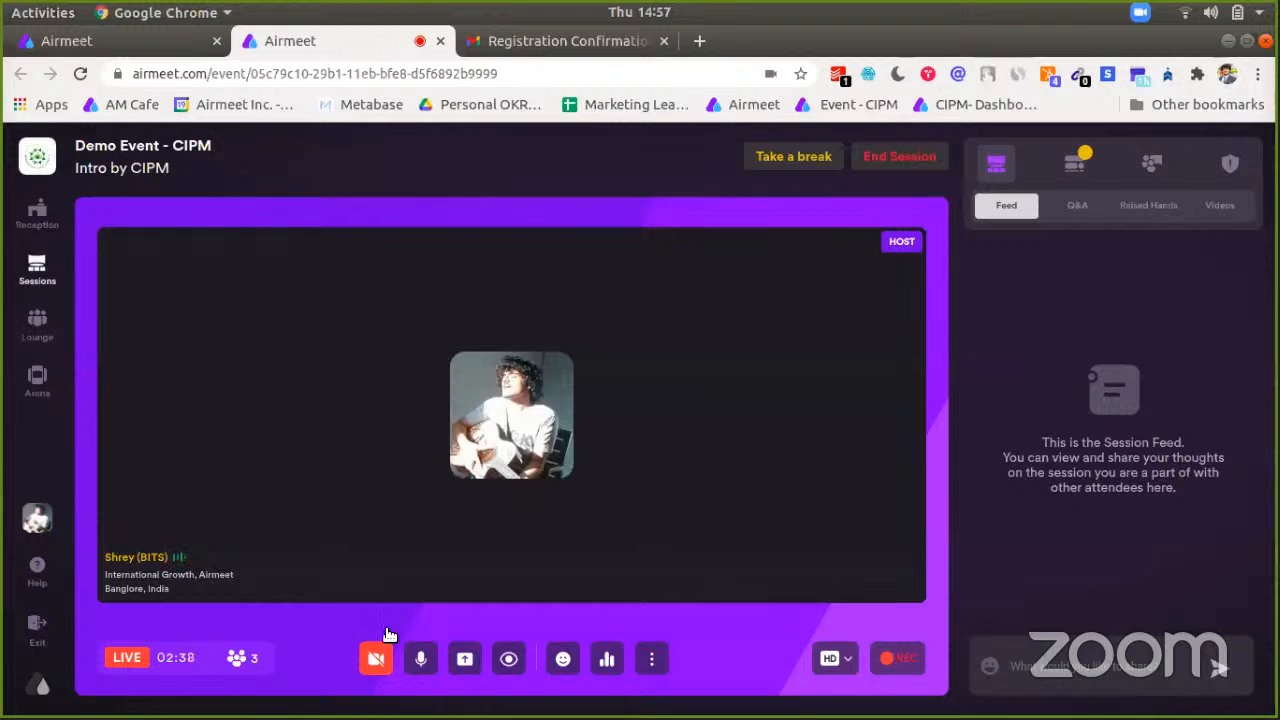
Step: Switch the host's camera back on from the bottom toolbar
{"action": "left_click", "coordinate": [376, 658]}
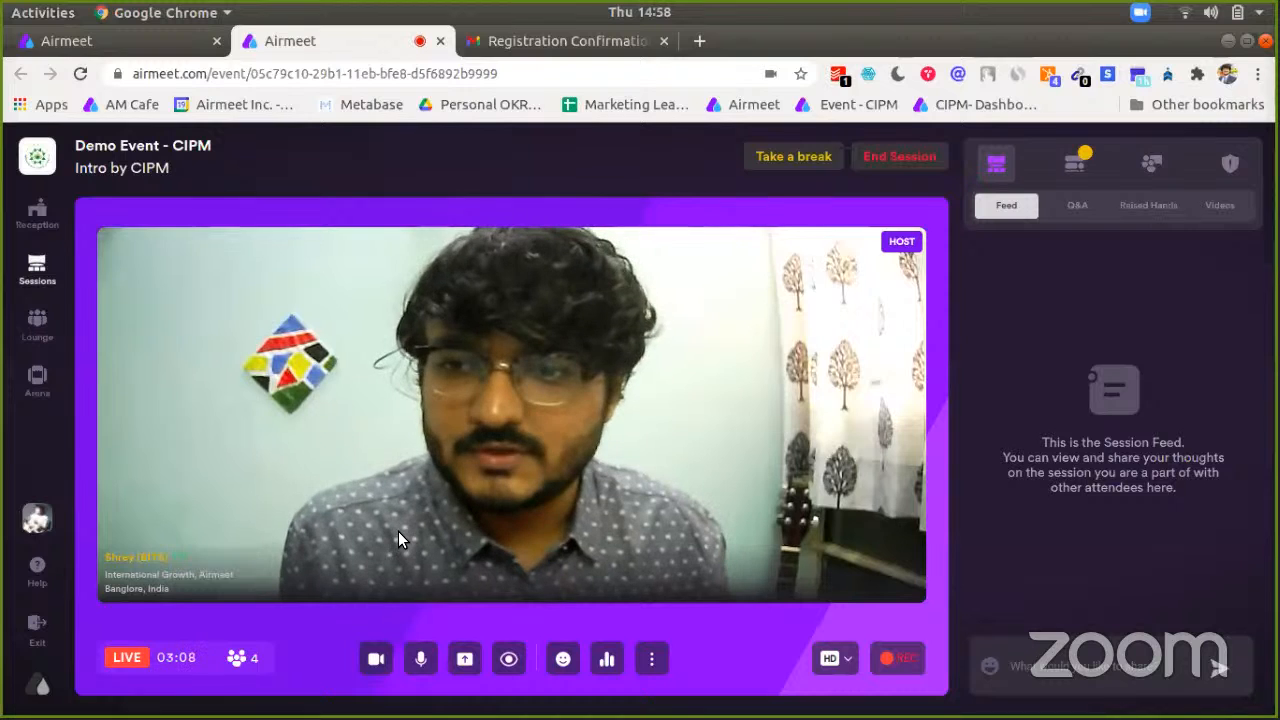
{"action": "left_click", "coordinate": [34, 362]}
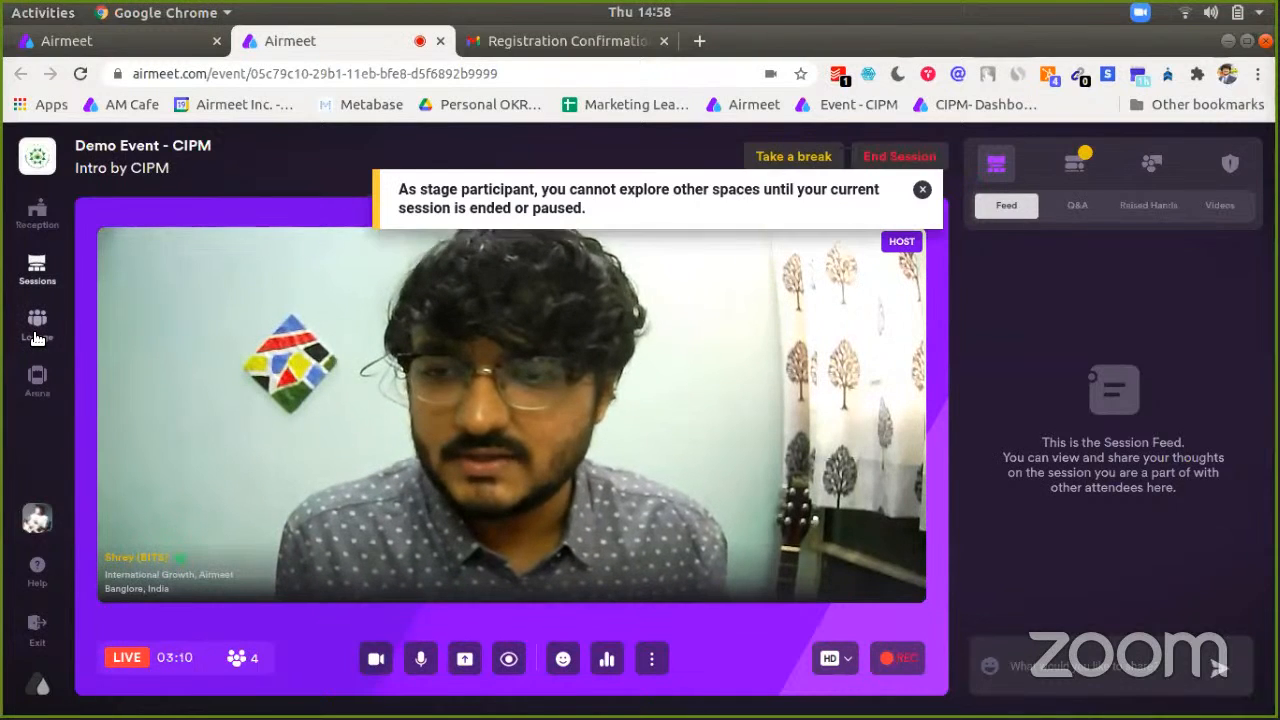
{"action": "left_click", "coordinate": [922, 189]}
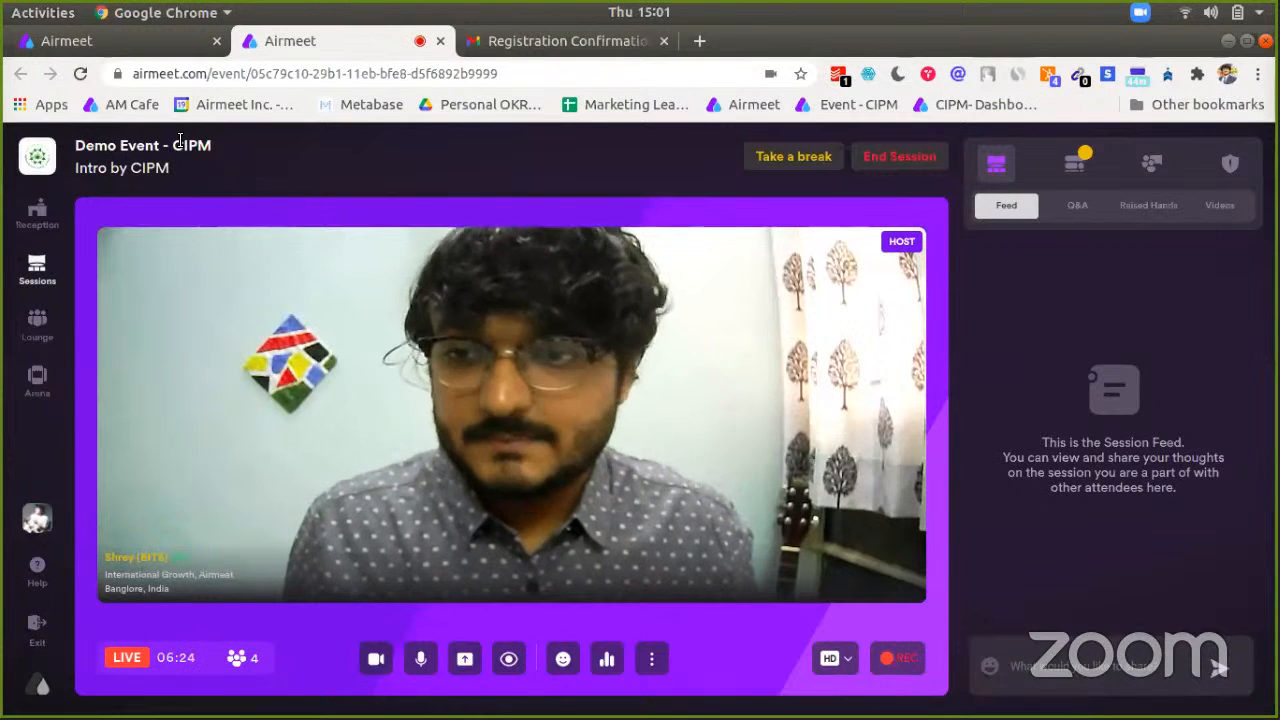
Step: Take a break on the live session, confirm the pause, and close the backstage welcome card
{"action": "left_click", "coordinate": [42, 215]}
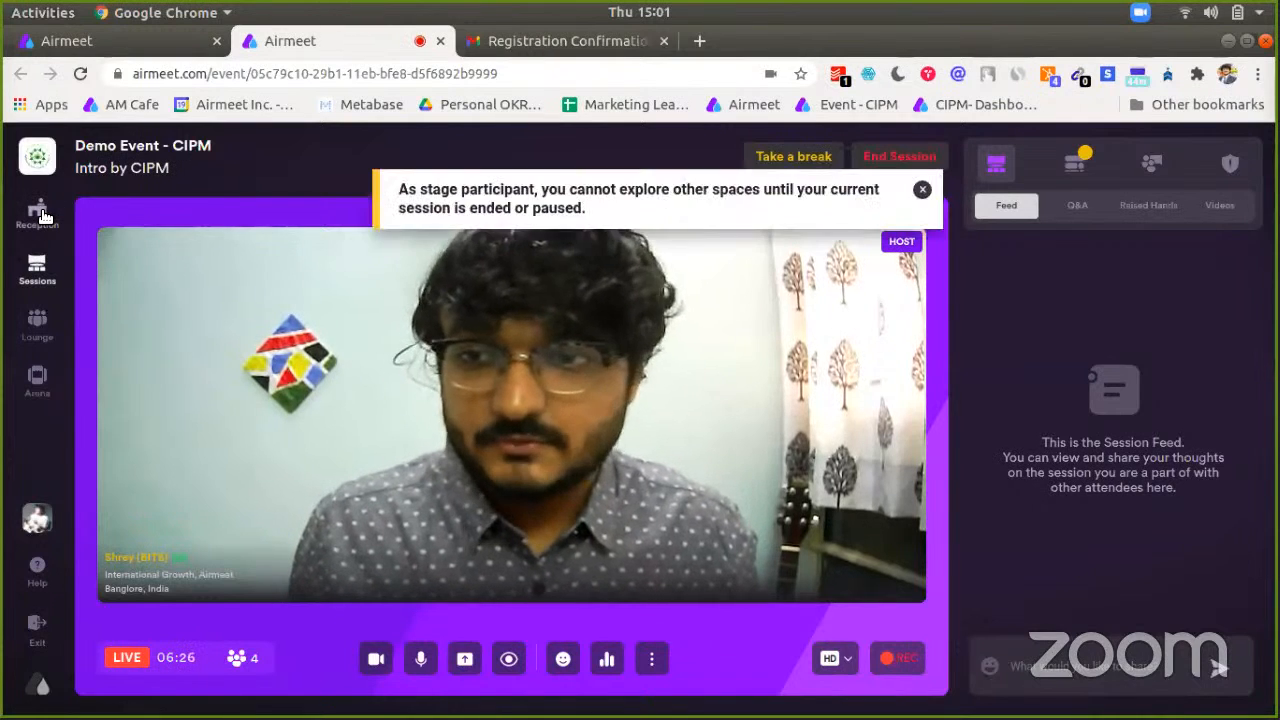
{"action": "left_click", "coordinate": [822, 158]}
{"action": "left_click", "coordinate": [752, 266]}
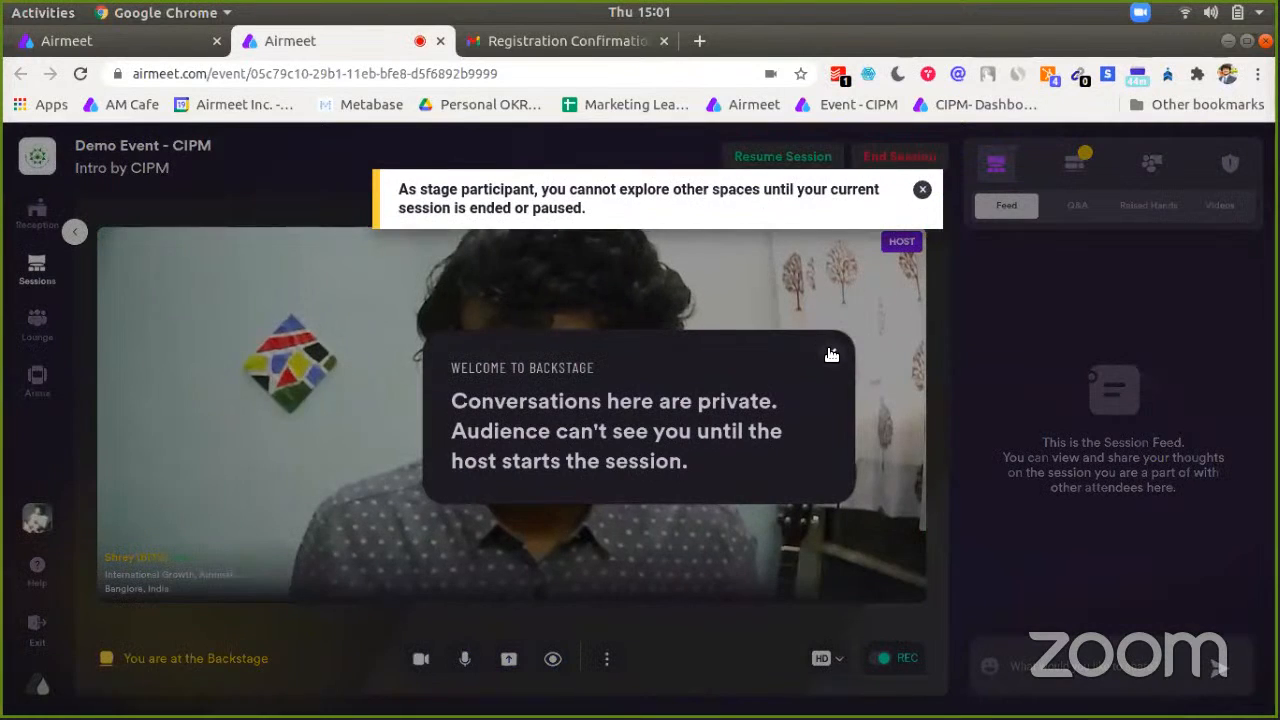
{"action": "left_click", "coordinate": [832, 354]}
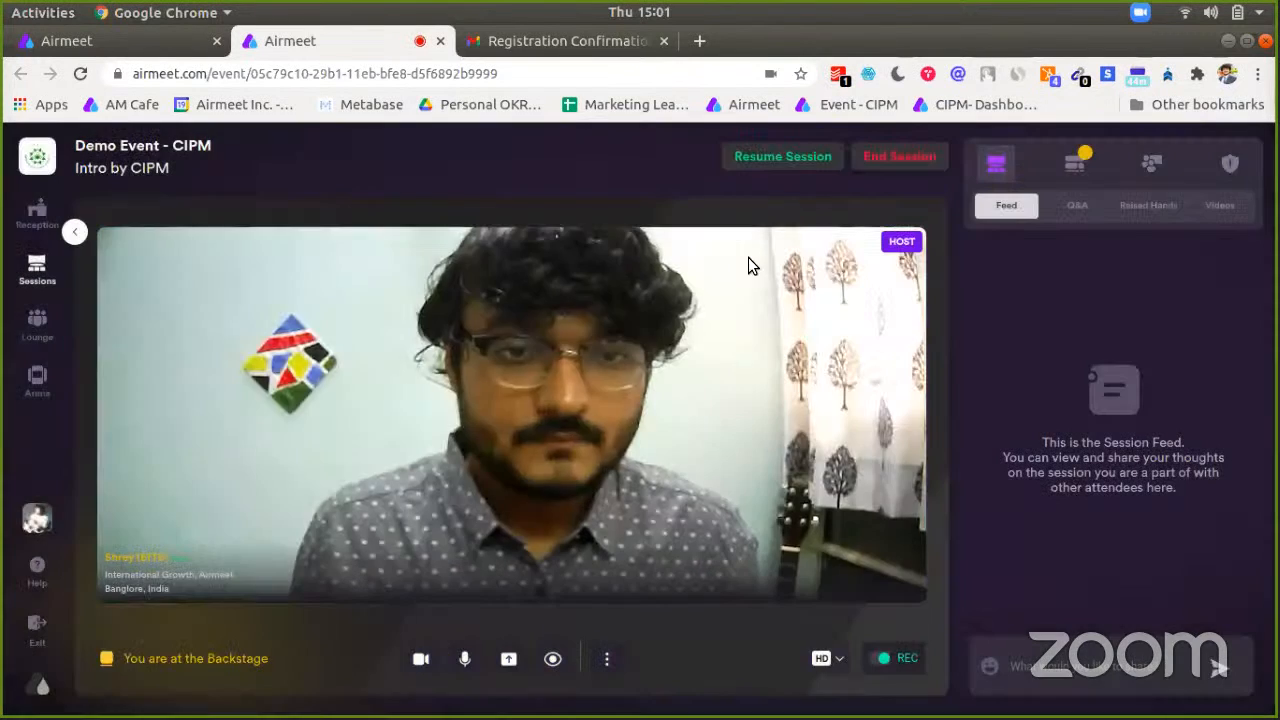
Step: Go to Reception and scroll through the CIPM banner and featured session cards
{"action": "left_click", "coordinate": [39, 230]}
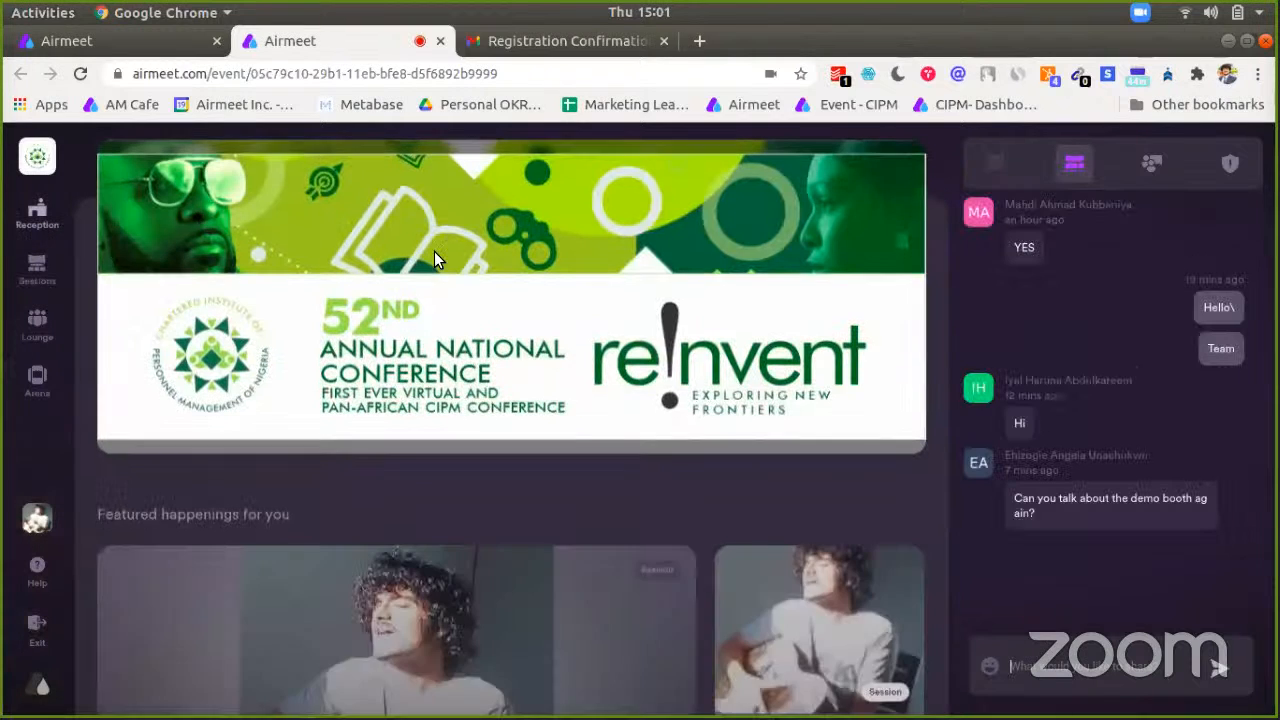
{"action": "scroll", "coordinate": [480, 305], "scroll_direction": "down", "scroll_amount": 2}
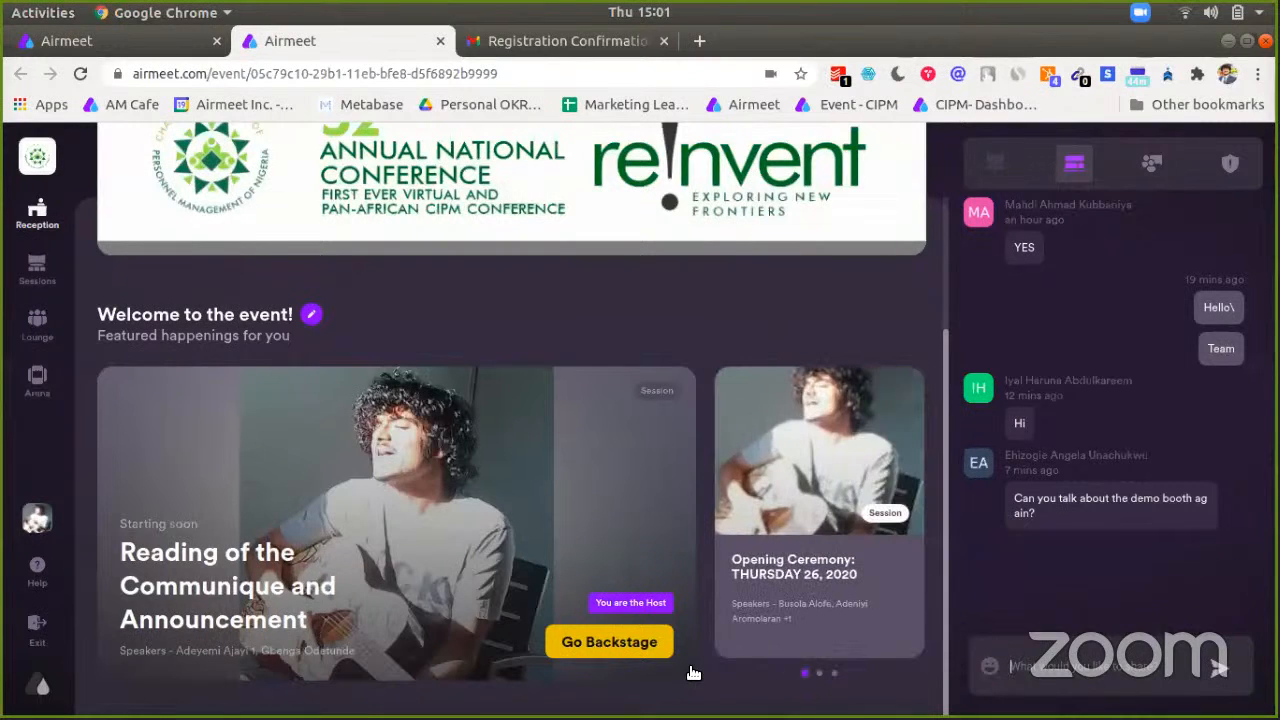
{"action": "scroll", "coordinate": [730, 353], "scroll_direction": "up", "scroll_amount": 3}
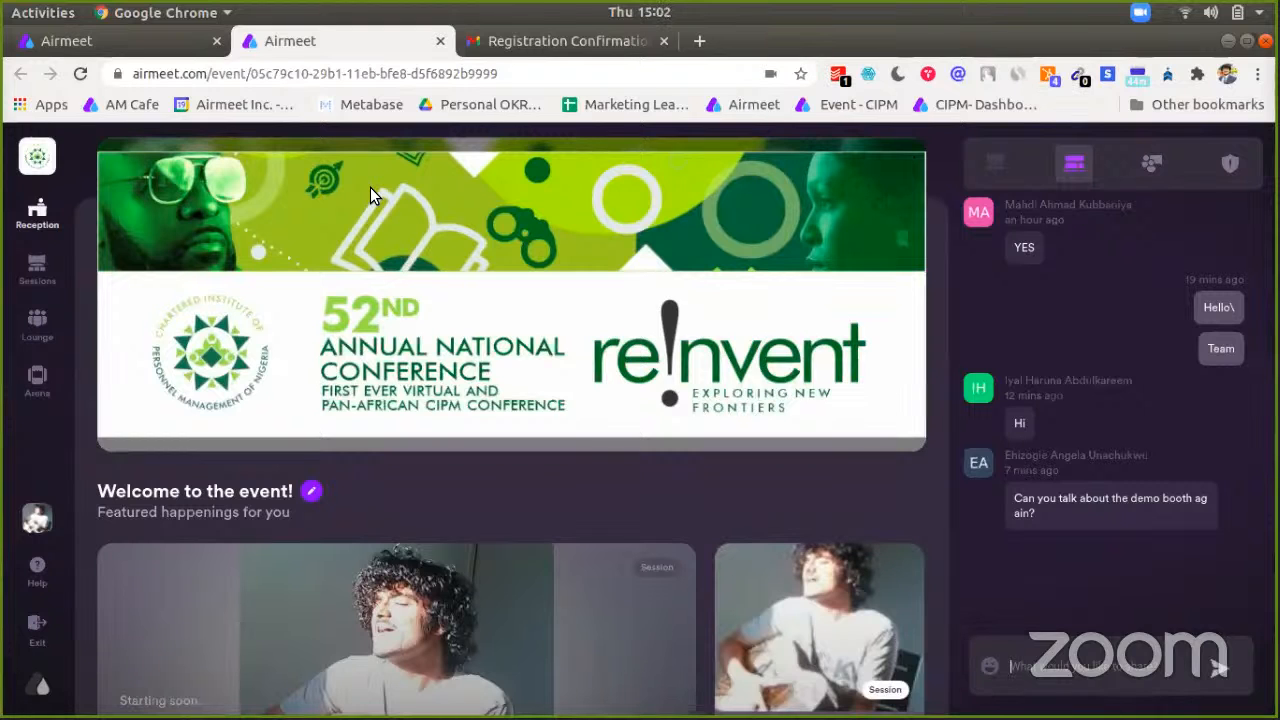
{"action": "scroll", "coordinate": [588, 369], "scroll_direction": "down", "scroll_amount": 3}
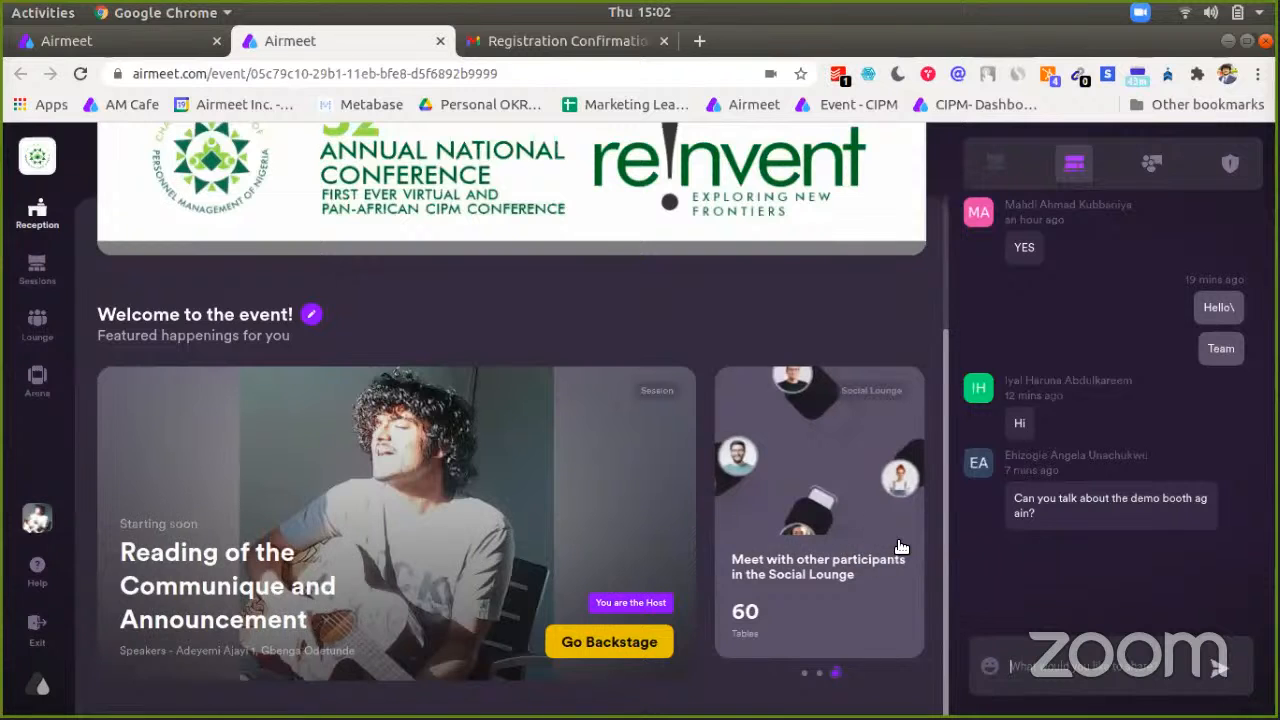
Step: Visit the Social Lounge, then return to the Reception page
{"action": "left_click", "coordinate": [899, 545]}
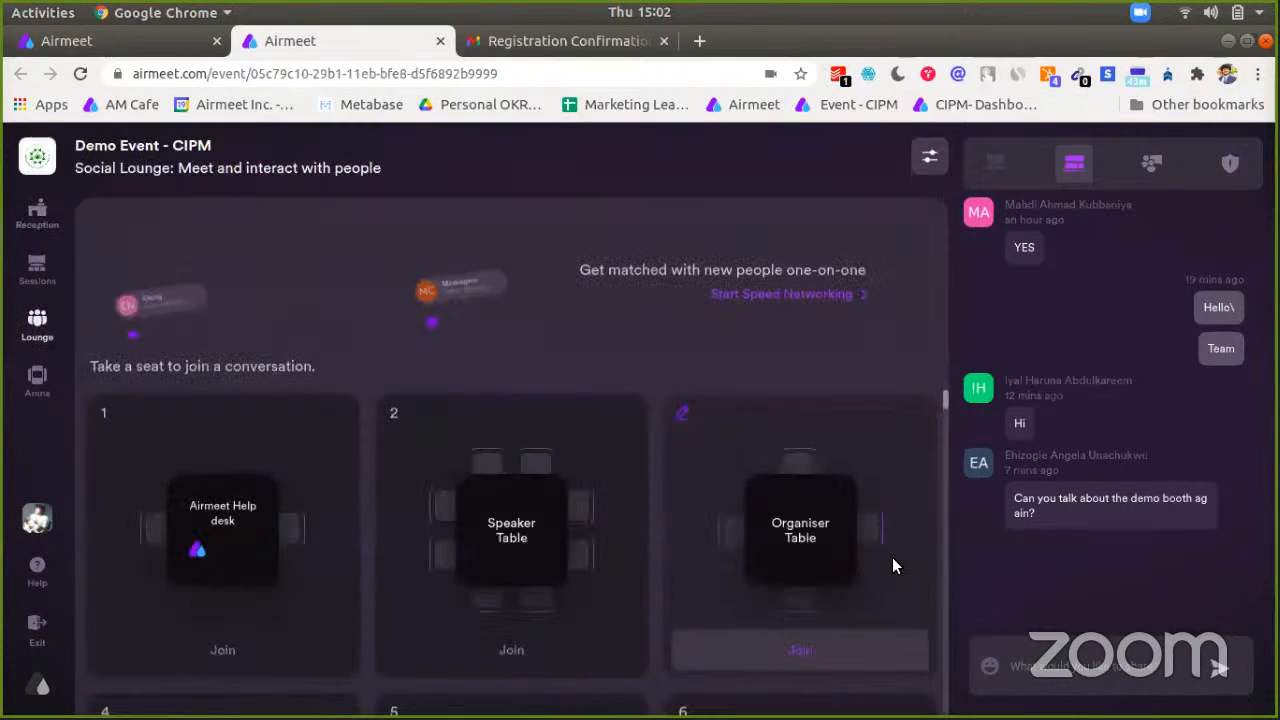
{"action": "left_click", "coordinate": [39, 216]}
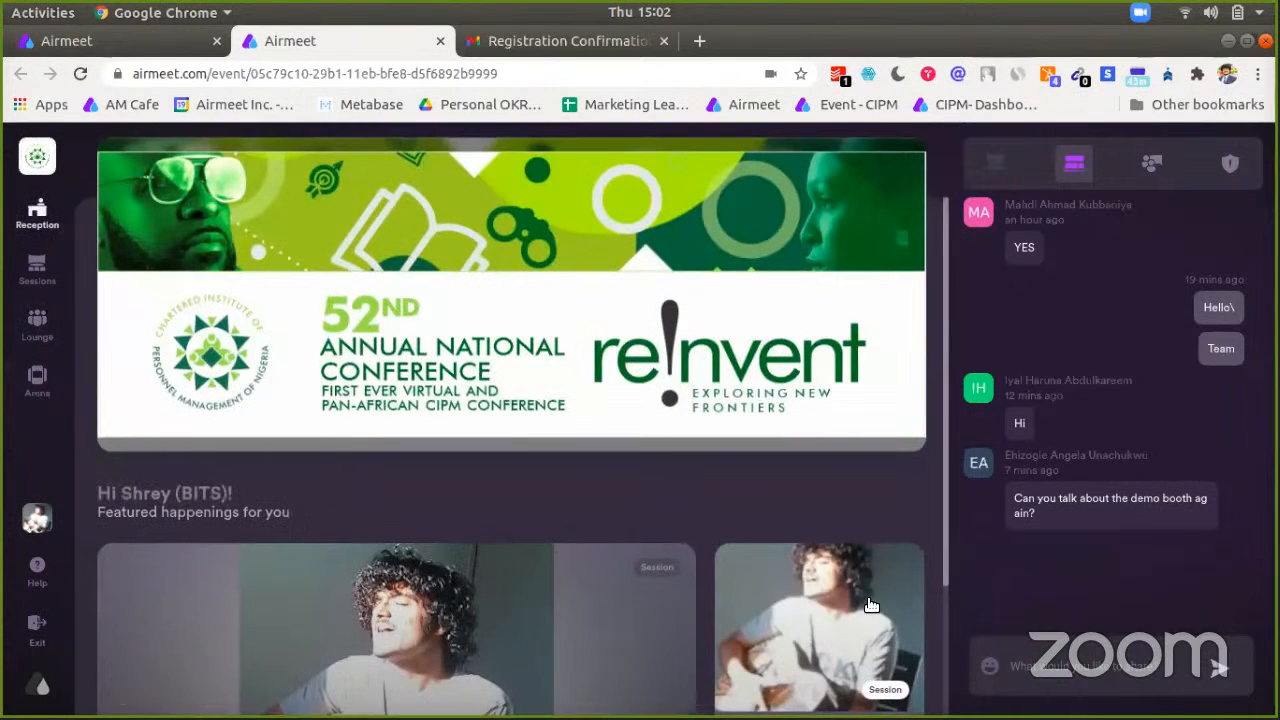
{"action": "scroll", "coordinate": [871, 604], "scroll_direction": "down", "scroll_amount": 4}
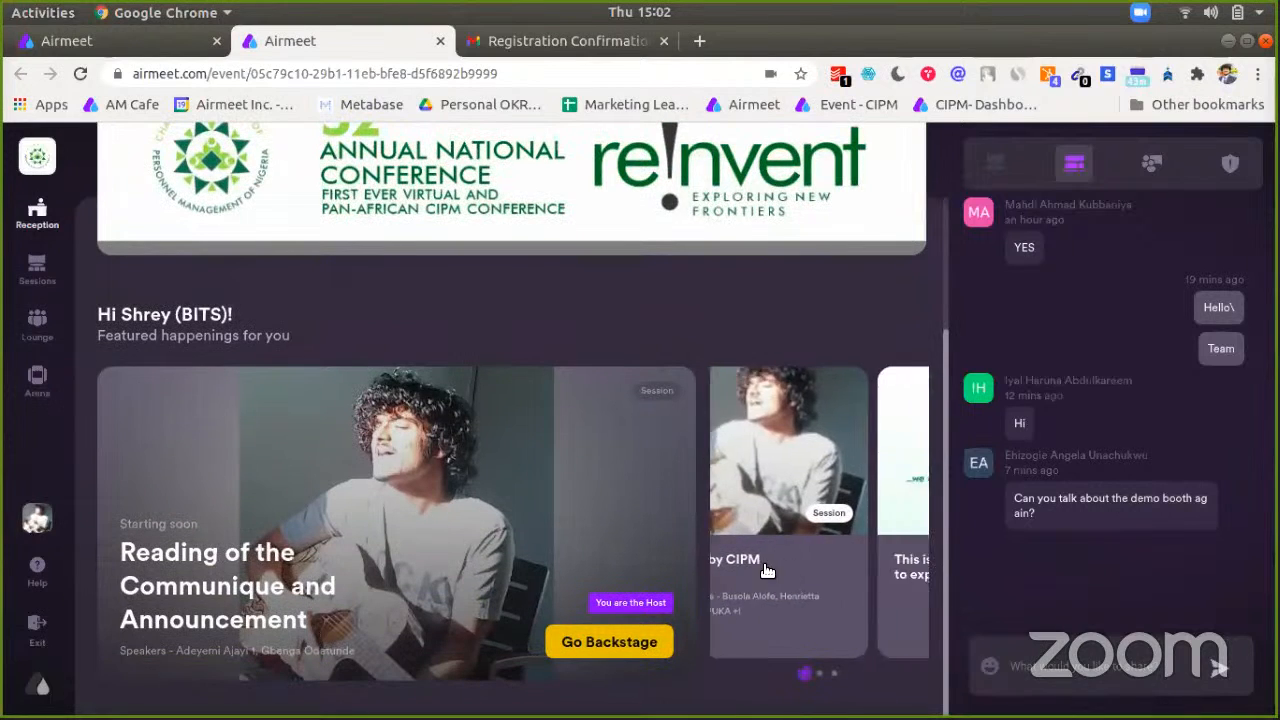
Step: Open and close the Intro by CIPM session details from the reception cards
{"action": "left_click", "coordinate": [764, 570]}
{"action": "left_click", "coordinate": [37, 214]}
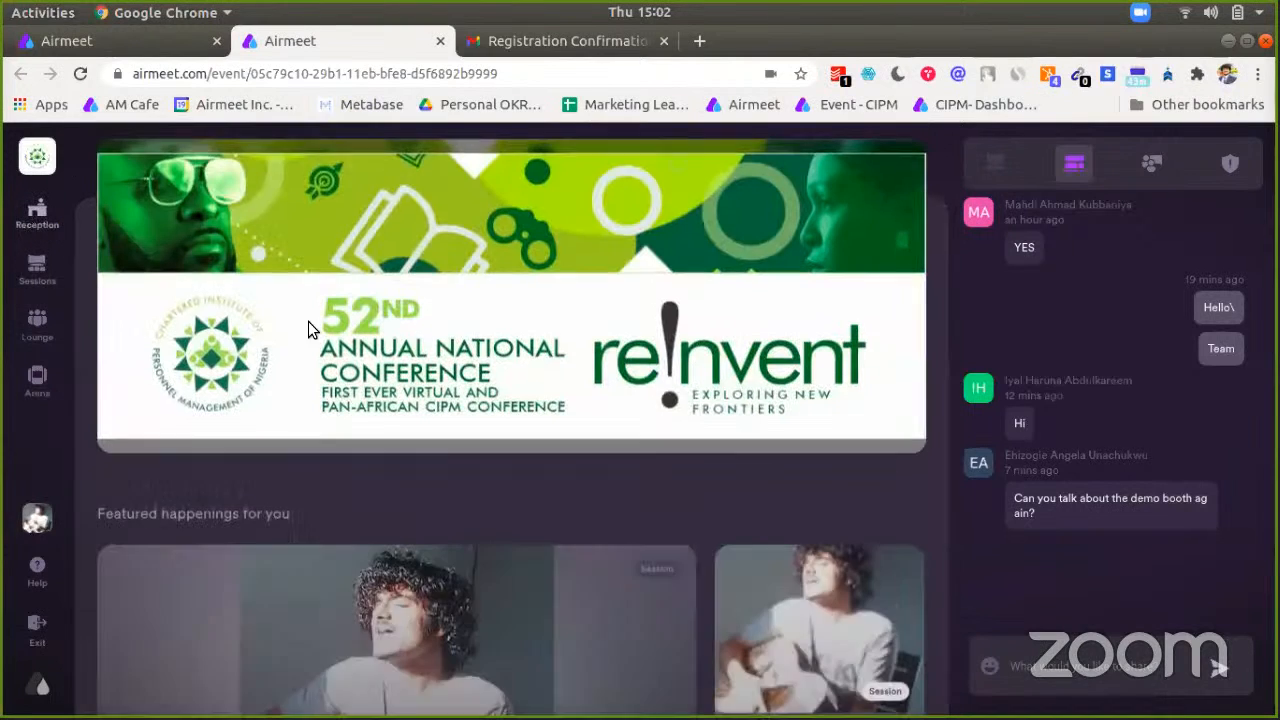
{"action": "scroll", "coordinate": [870, 560], "scroll_direction": "down", "scroll_amount": 4}
{"action": "left_click", "coordinate": [846, 566]}
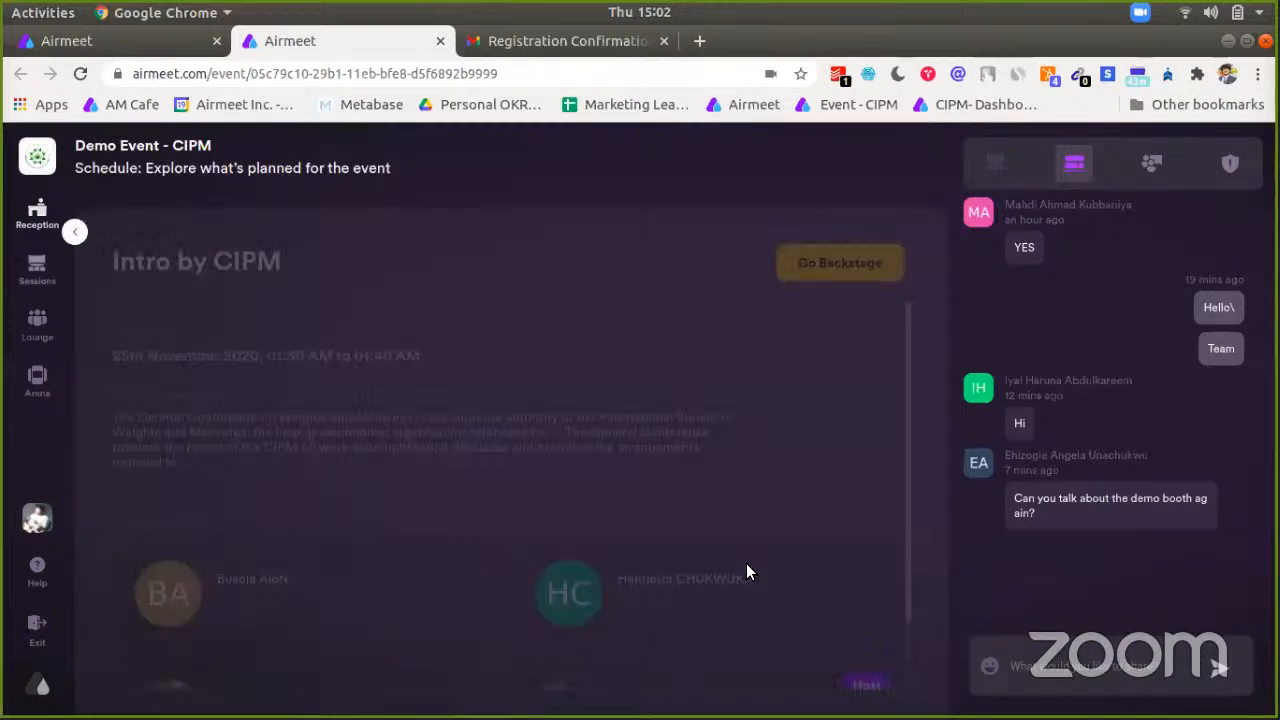
{"action": "left_click", "coordinate": [37, 214]}
{"action": "scroll", "coordinate": [818, 585], "scroll_direction": "down", "scroll_amount": 1}
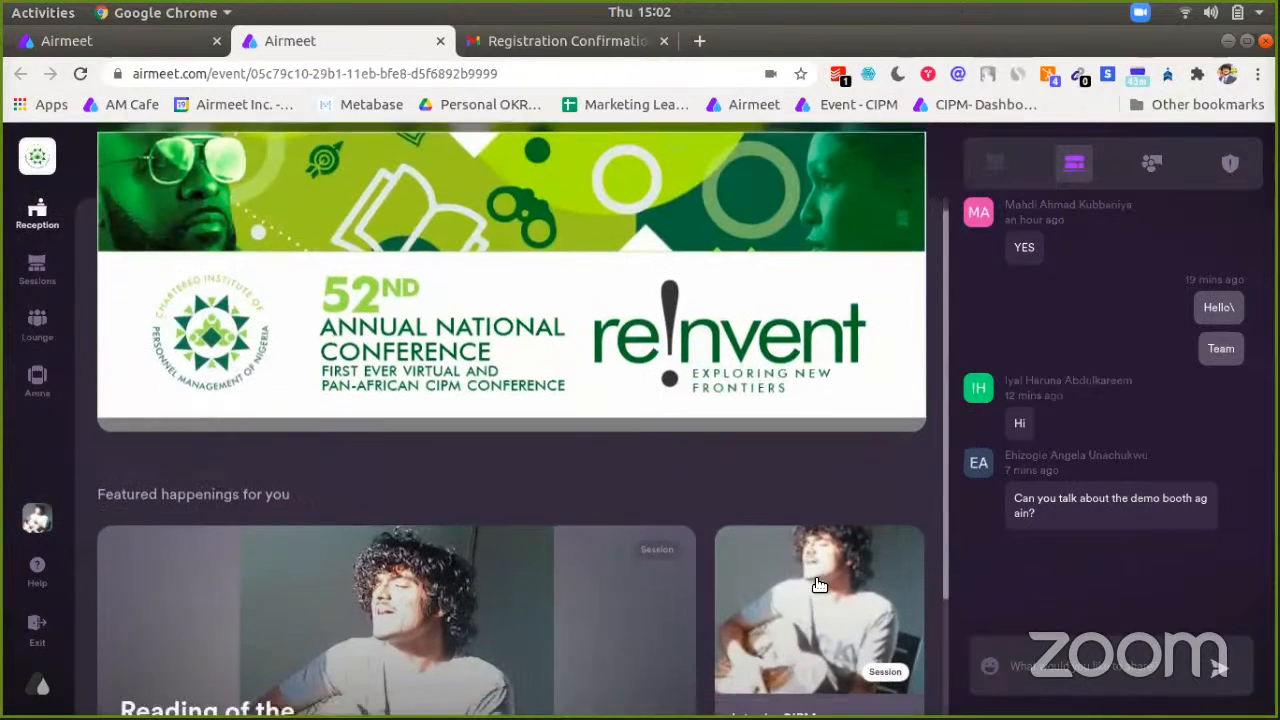
{"action": "scroll", "coordinate": [818, 585], "scroll_direction": "down", "scroll_amount": 2}
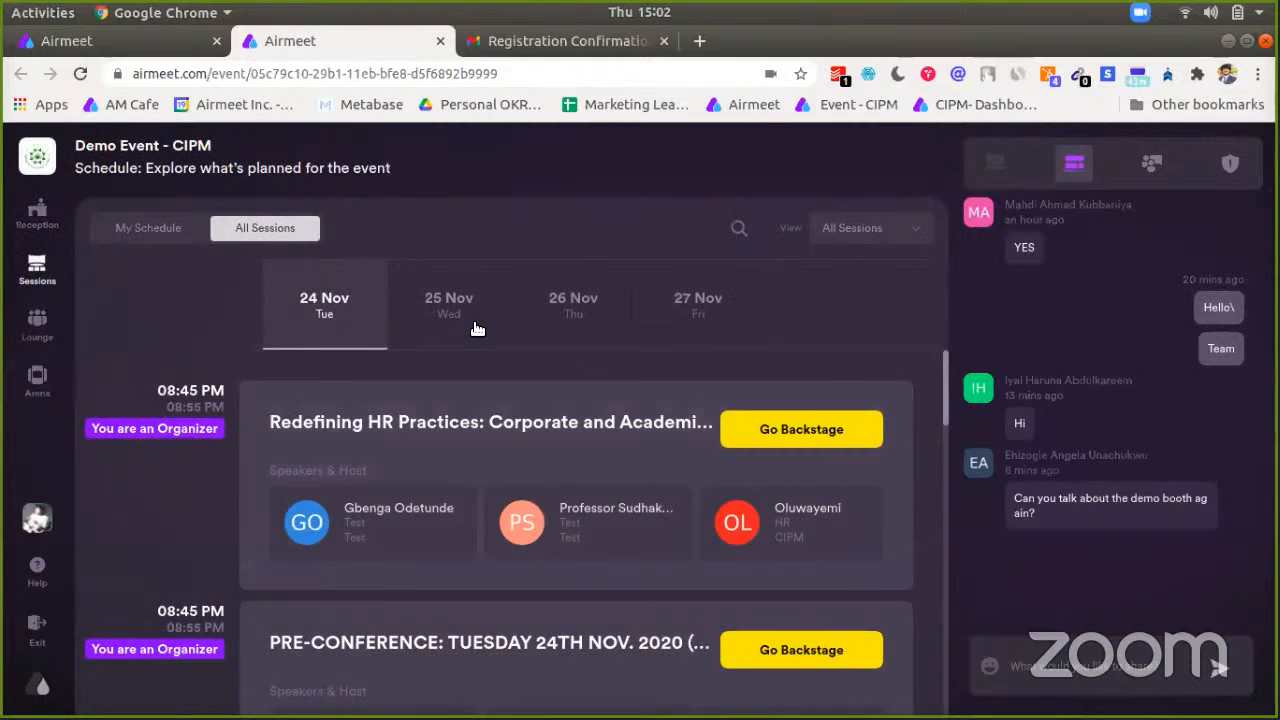
Step: From the session schedule, enter the Intro by CIPM backstage and dismiss the welcome card
{"action": "left_click", "coordinate": [464, 317]}
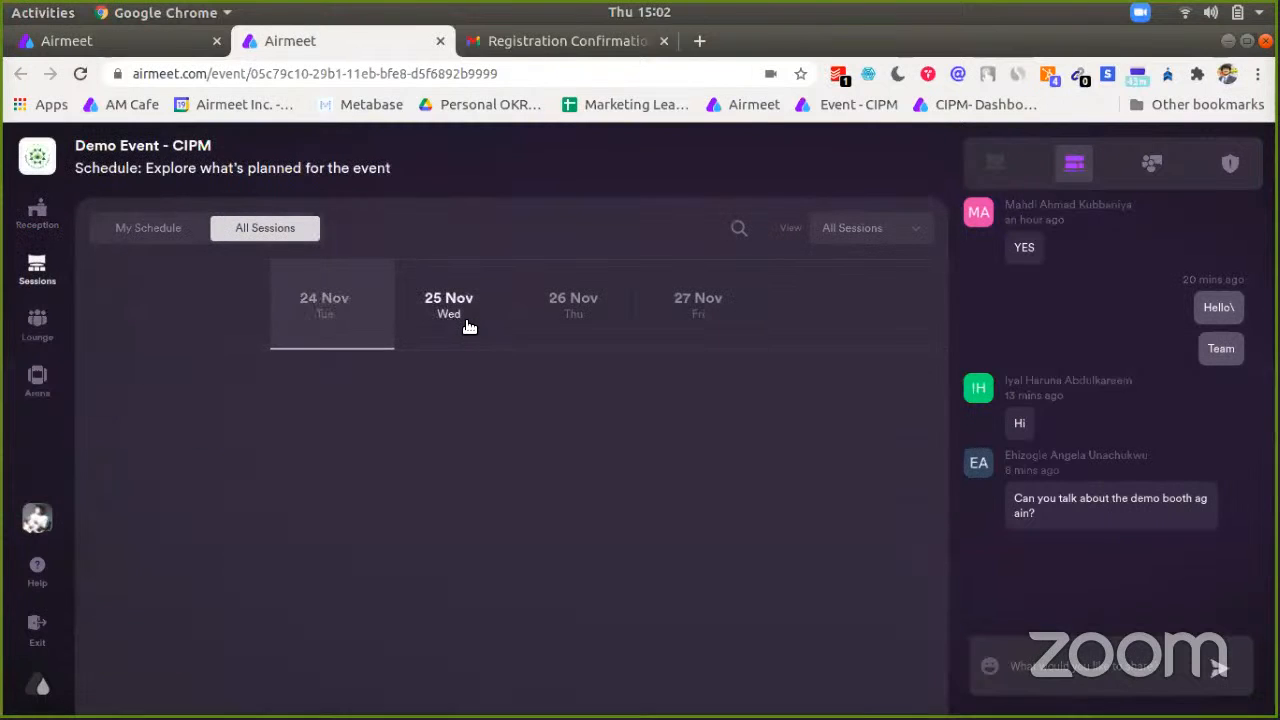
{"action": "left_click", "coordinate": [836, 433]}
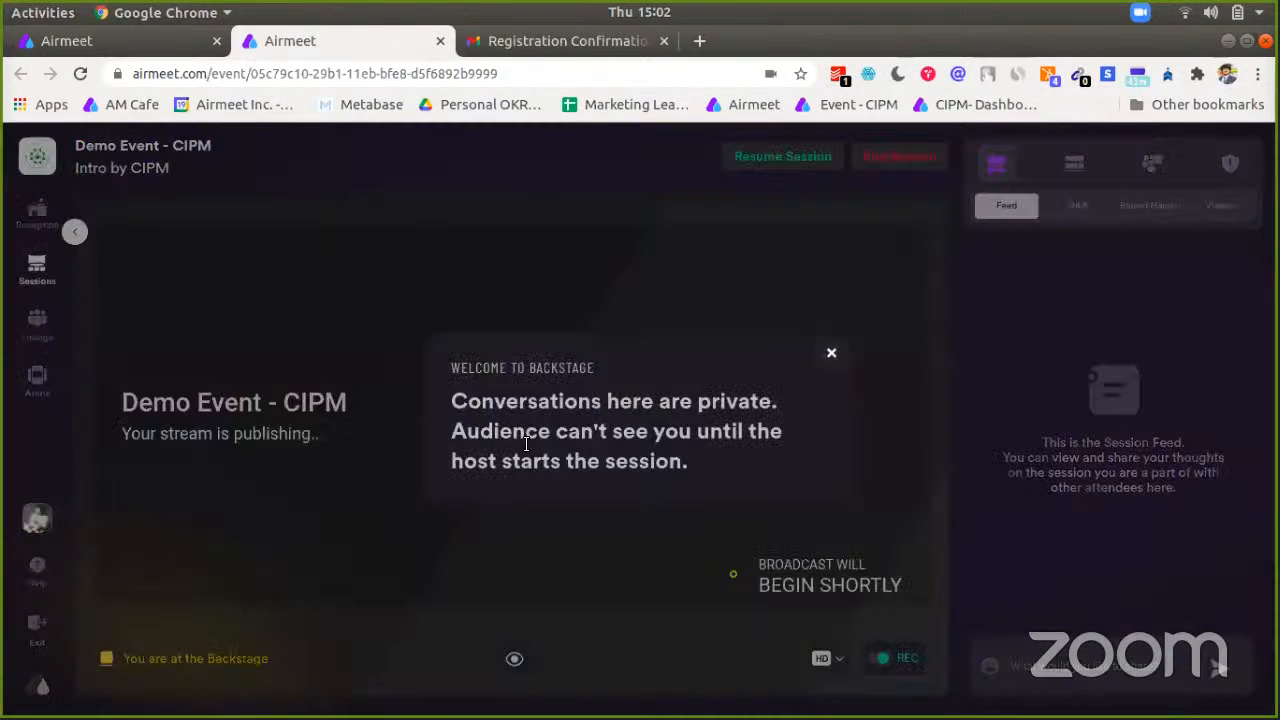
{"action": "left_click", "coordinate": [831, 352]}
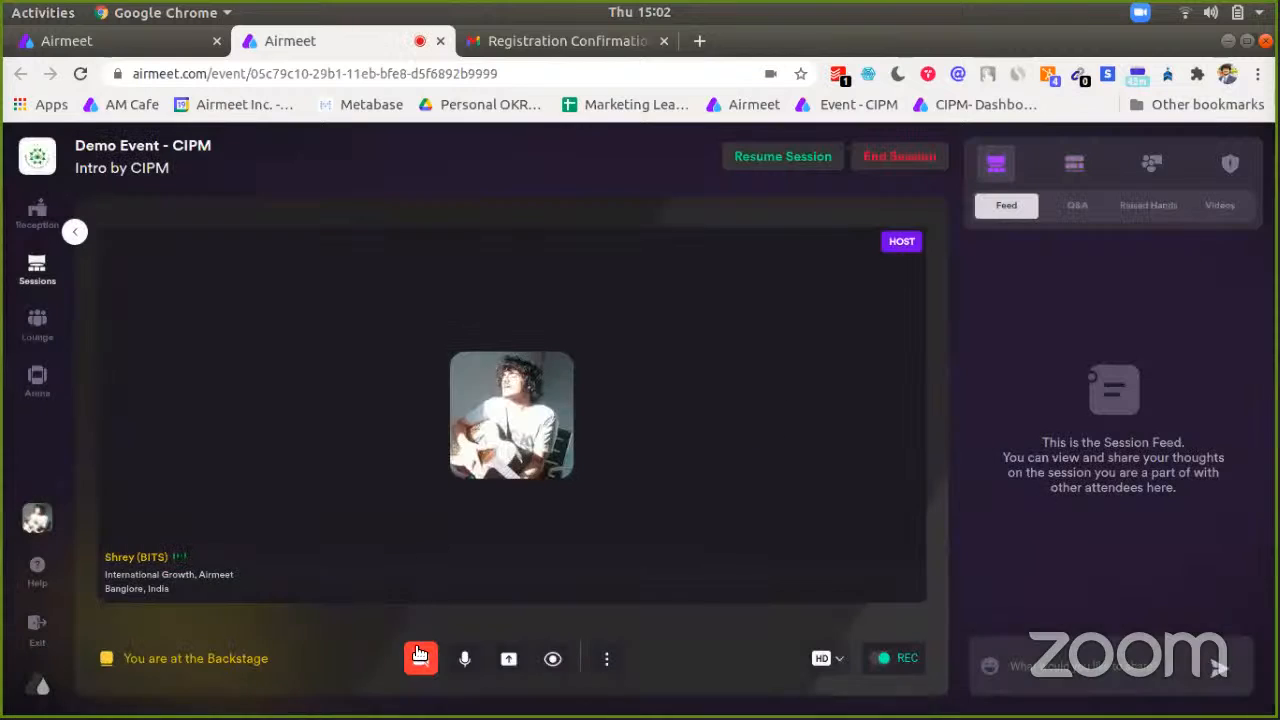